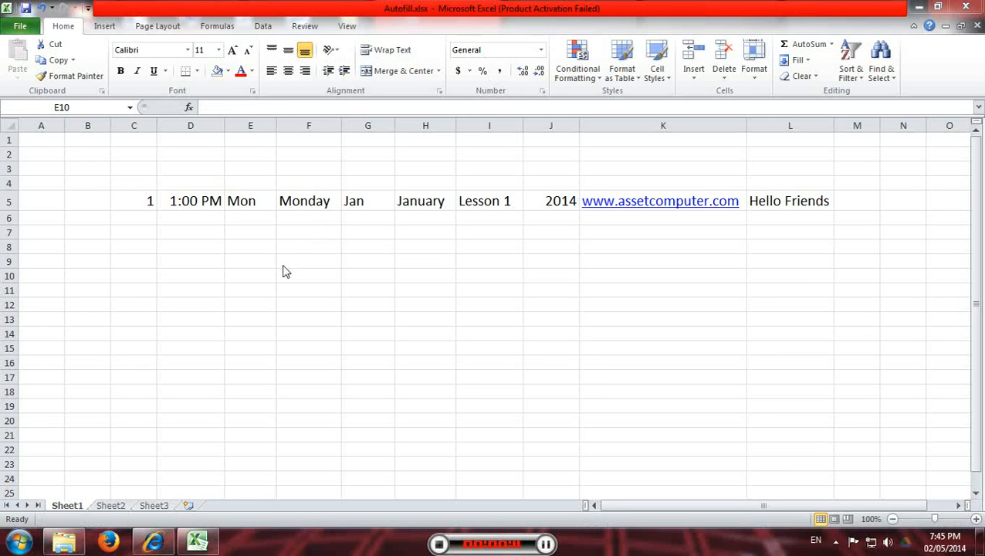
Examine the sample entries in row 5 one by one, from the number in C5 to the text in L5.
click(143, 201)
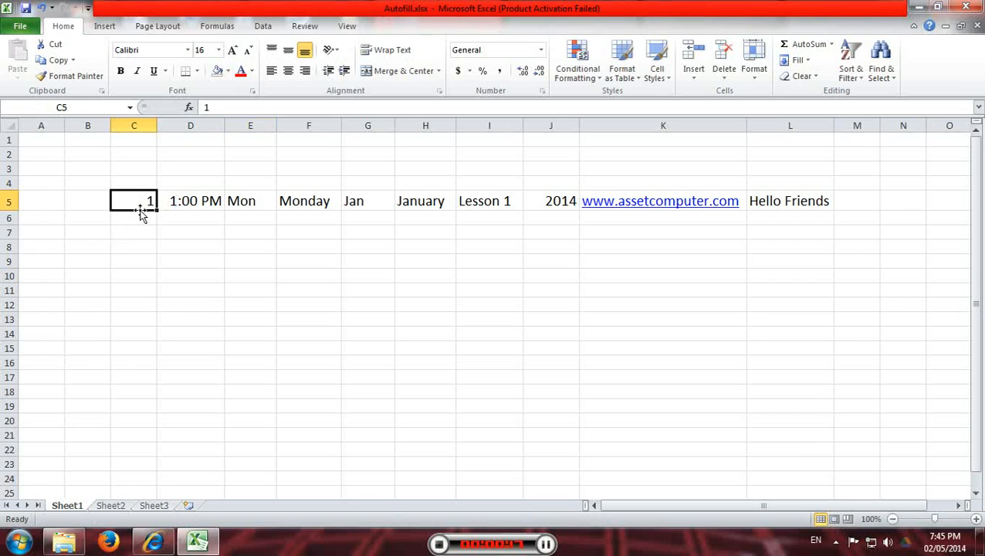
click(194, 202)
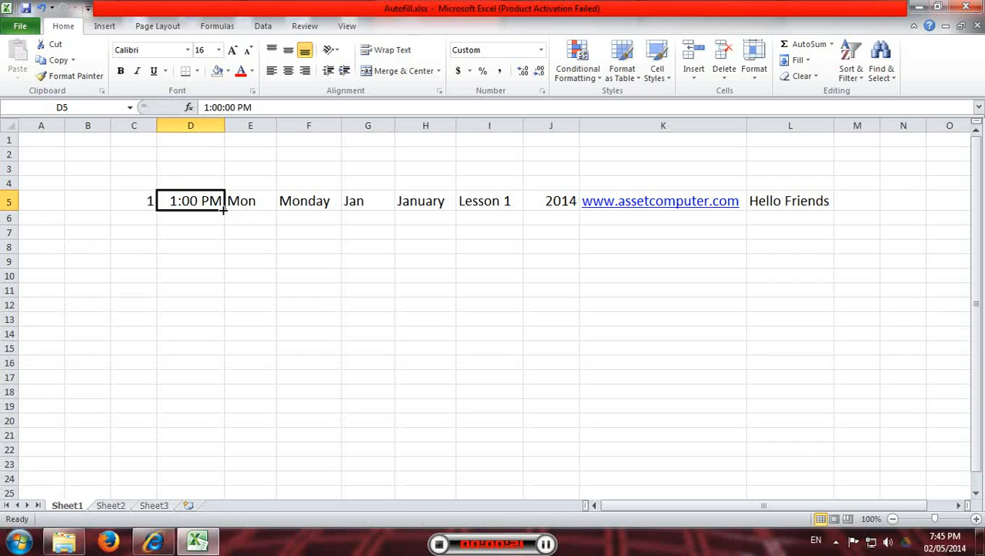
click(253, 202)
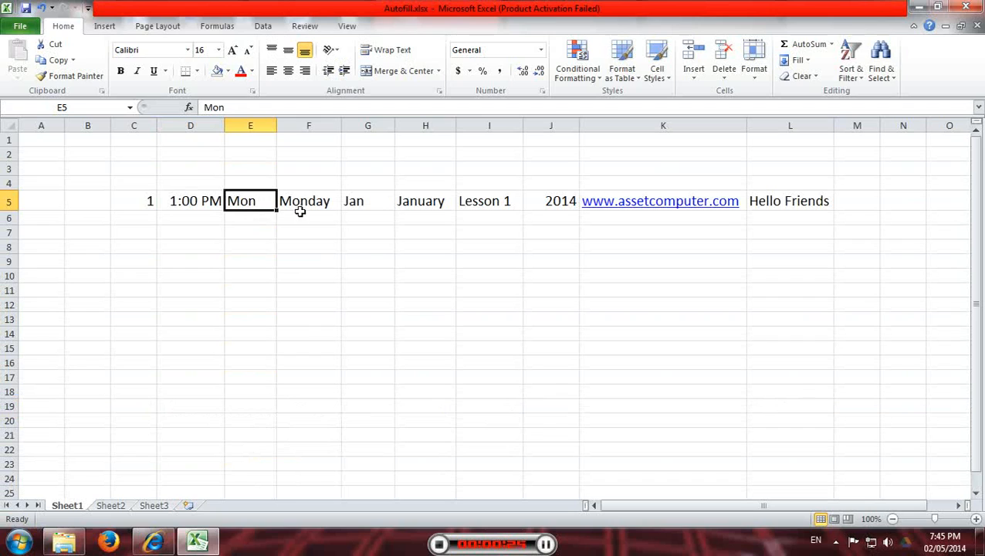
click(301, 204)
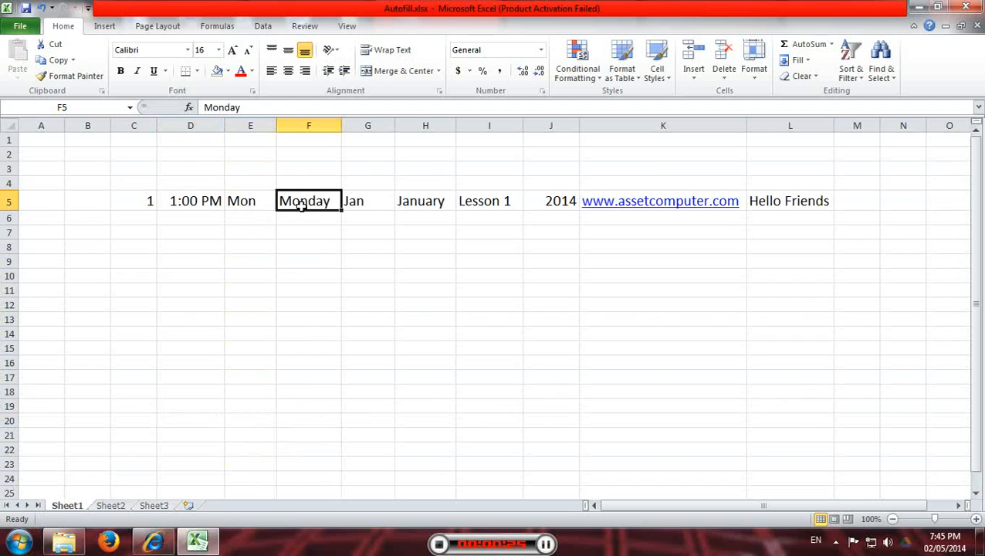
click(348, 205)
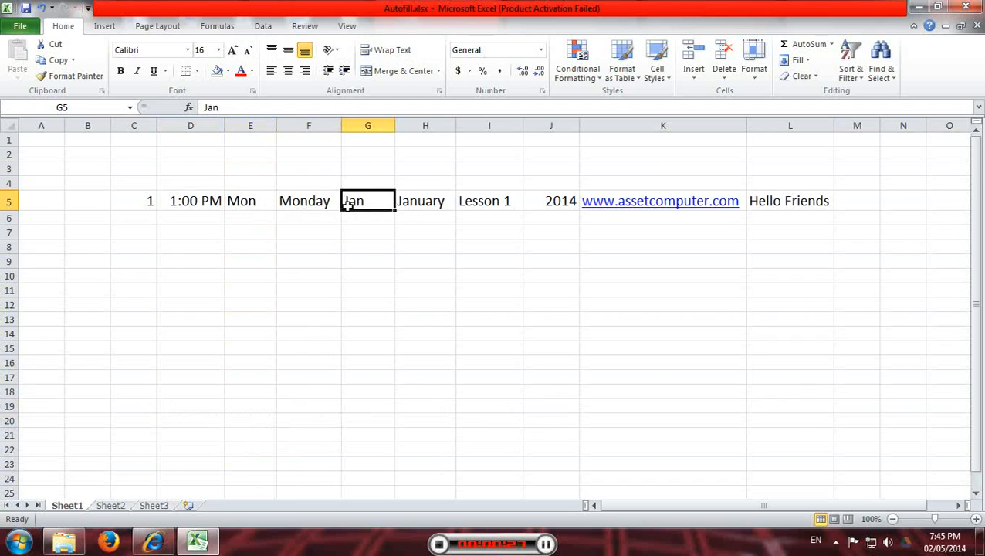
click(414, 202)
click(476, 204)
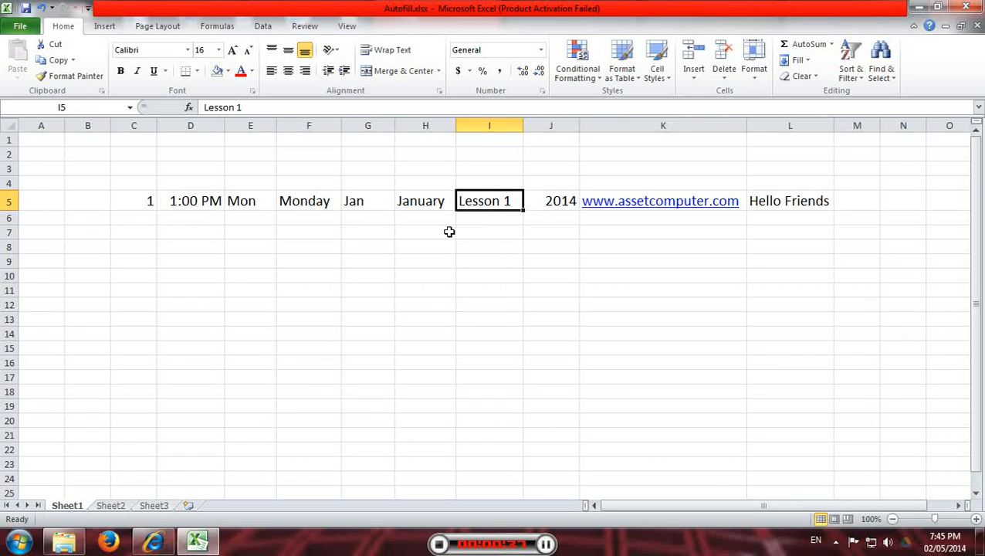
click(541, 203)
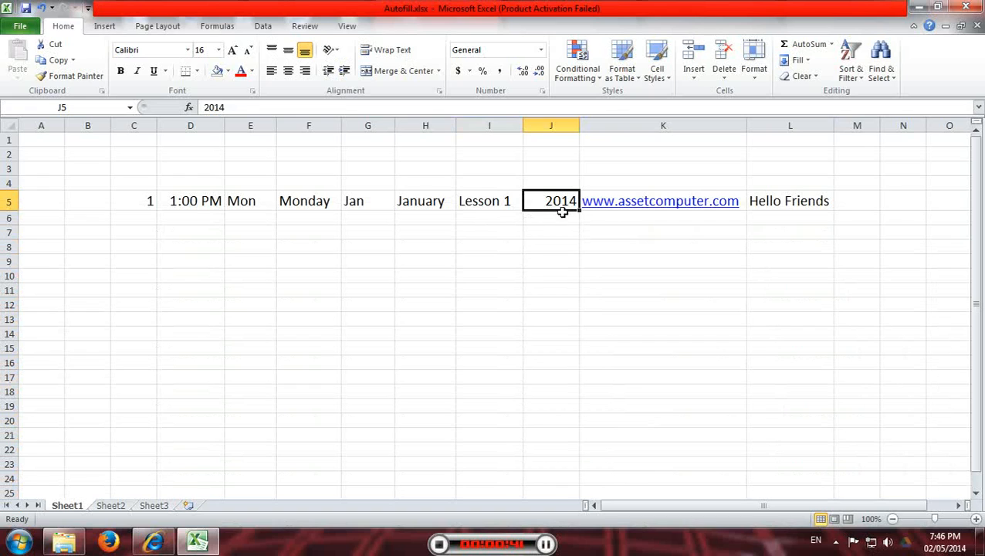
click(782, 203)
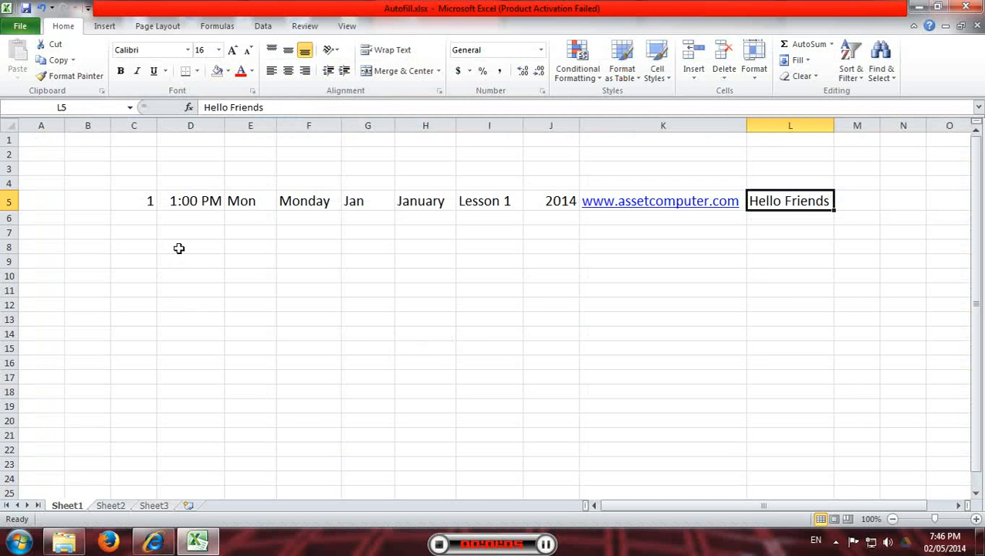
AutoFill the row 5 entries C5:L5 down through row 14 as a series and show the fill options.
drag(130, 199, 770, 198)
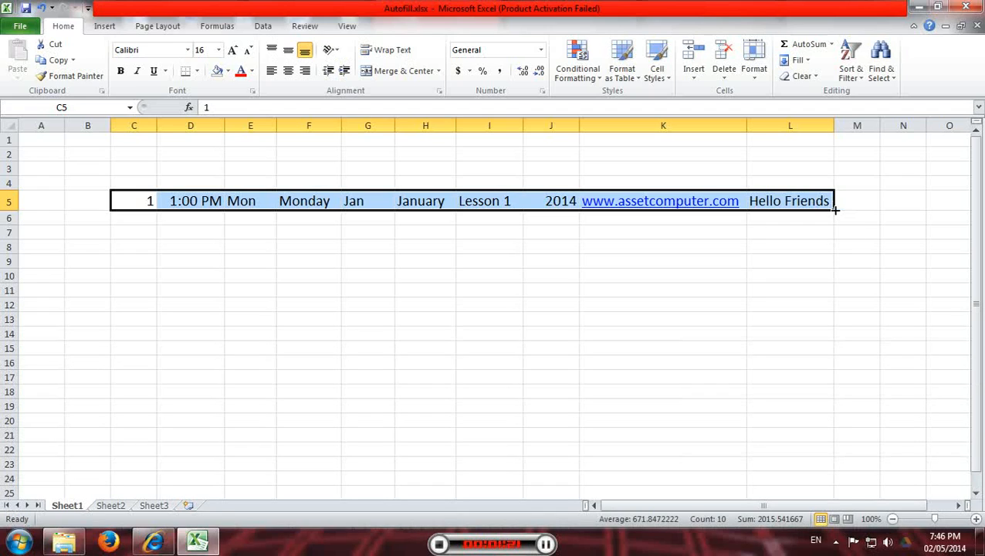
drag(835, 209, 823, 345)
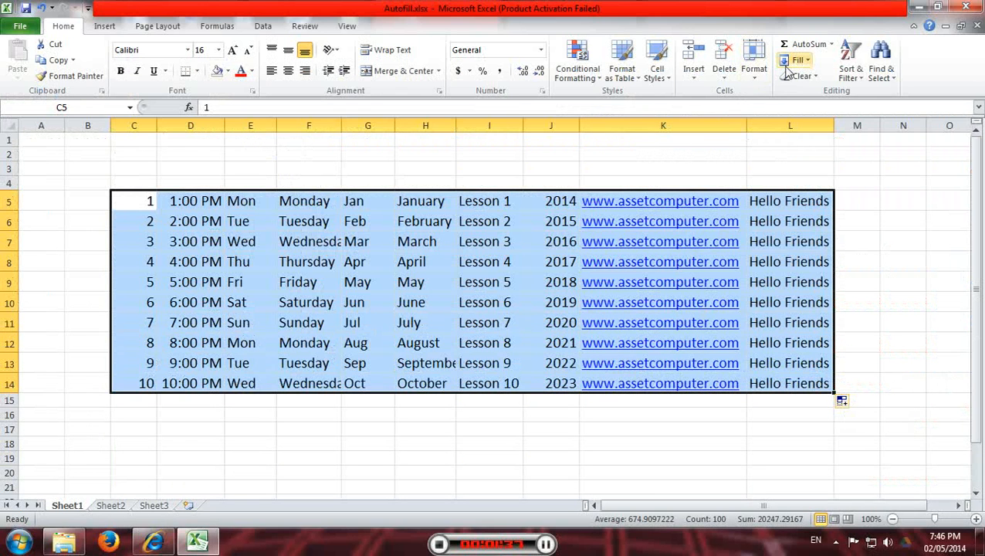
click(849, 402)
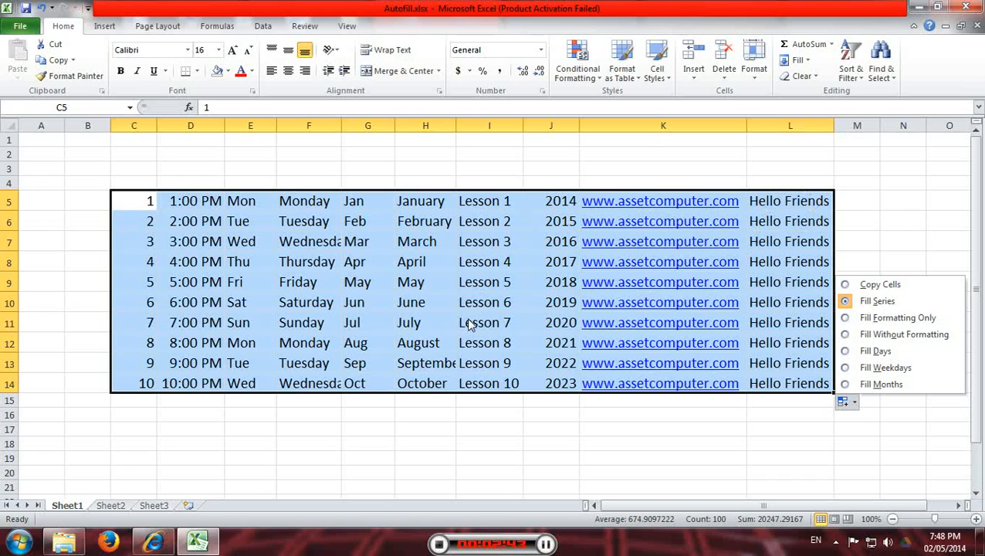
Change the AutoFill of C5:L14 to Copy Cells so row 5 is repeated unchanged in every row.
click(850, 405)
click(855, 403)
click(846, 286)
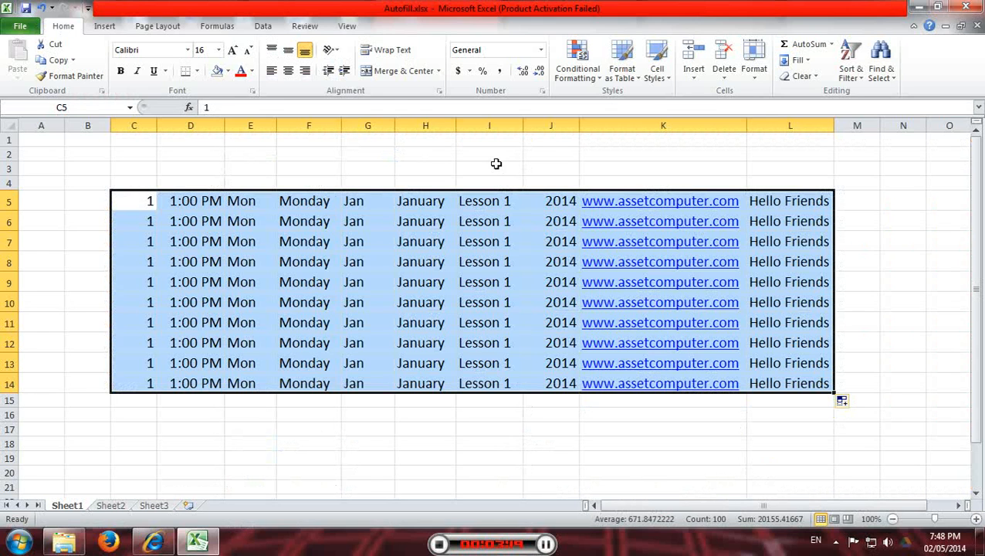
Switch the AutoFill option for C5:L14 to Fill Formatting Only, and after that to Fill Without Formatting.
click(843, 403)
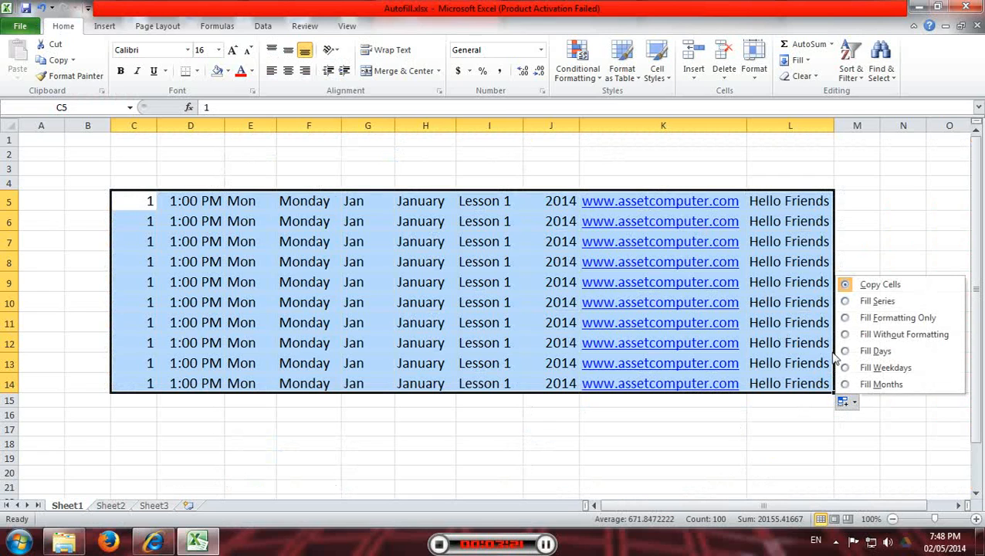
click(854, 318)
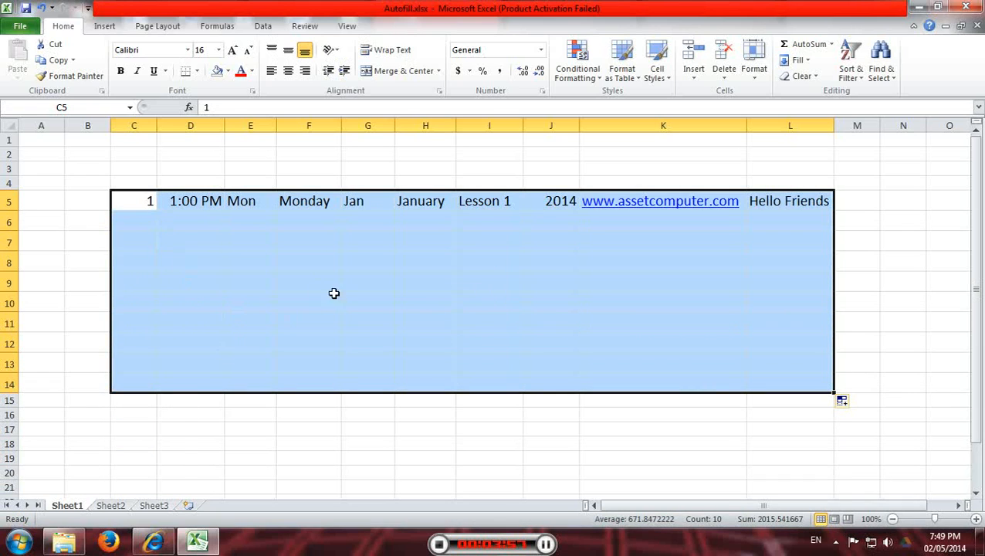
click(855, 403)
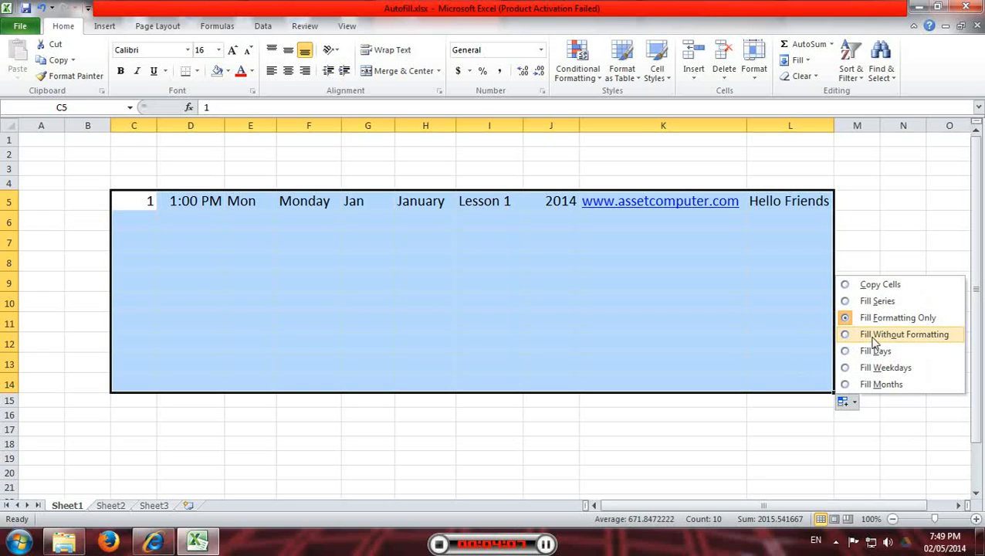
click(848, 341)
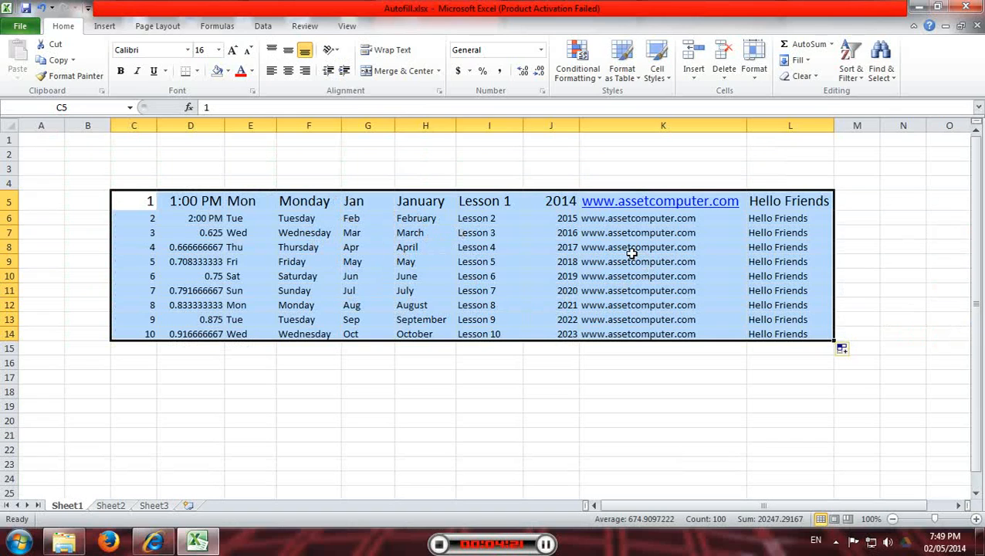
Switch the AutoFill option for C5:L14 to Fill Days, and after that to Fill Weekdays.
click(847, 352)
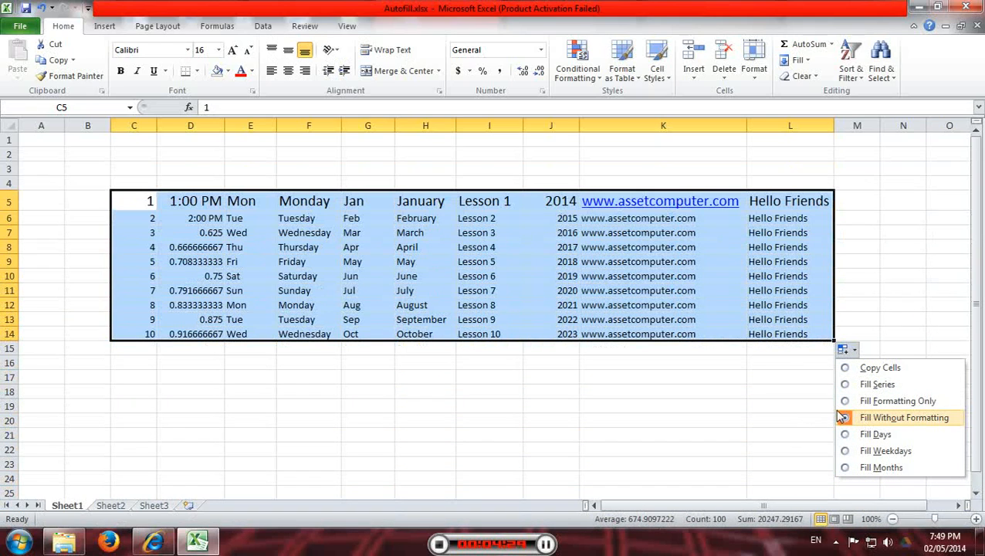
click(869, 437)
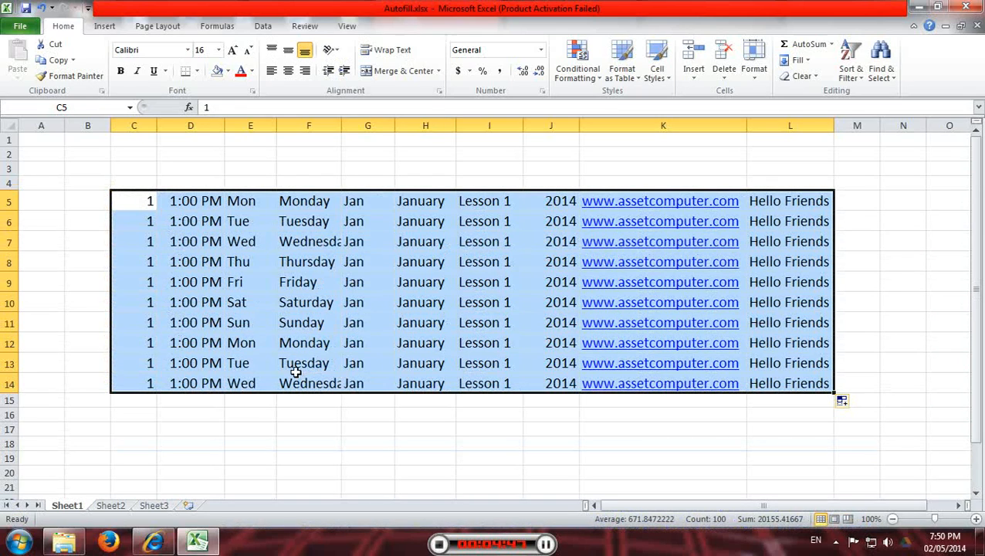
click(853, 403)
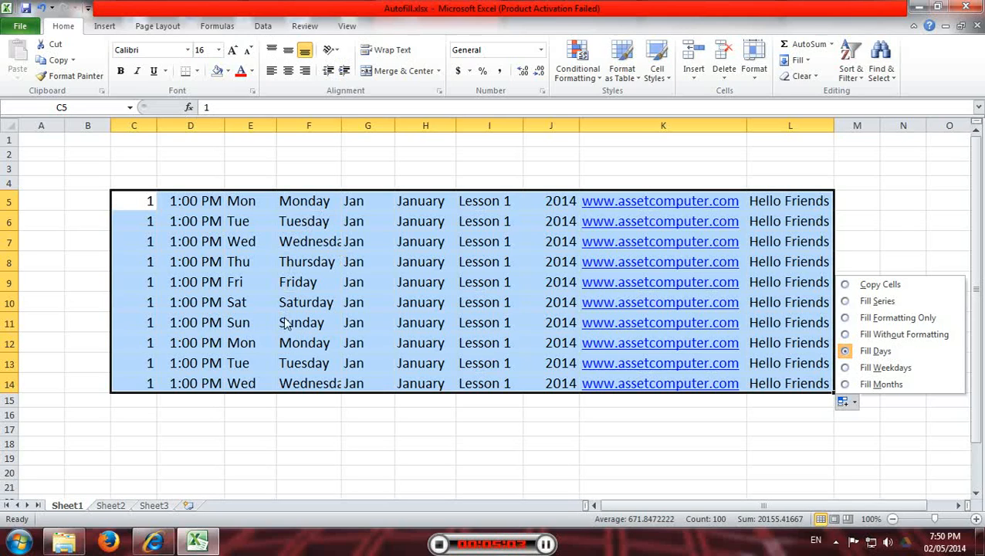
click(849, 368)
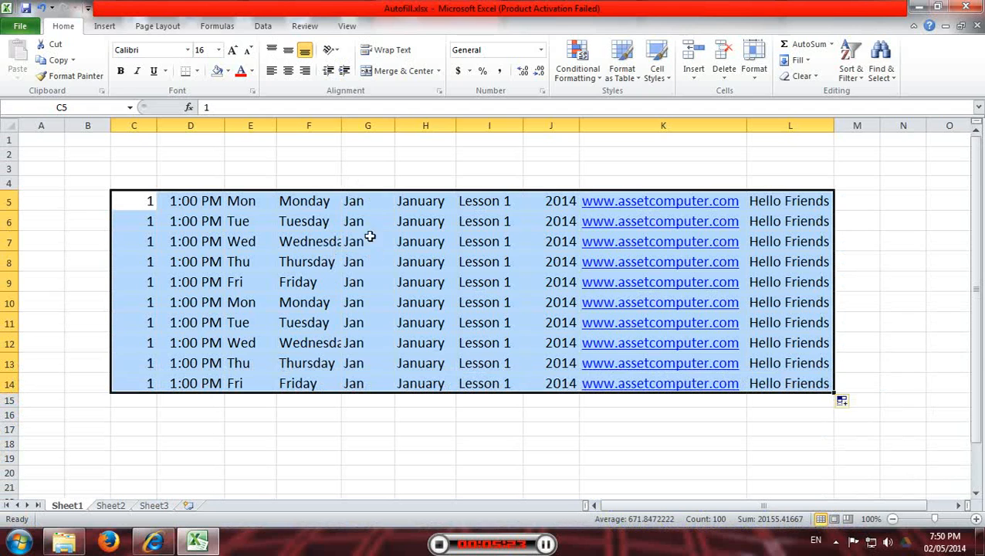
Switch the AutoFill option for C5:L14 to Fill Months and recheck the list of fill options.
click(849, 403)
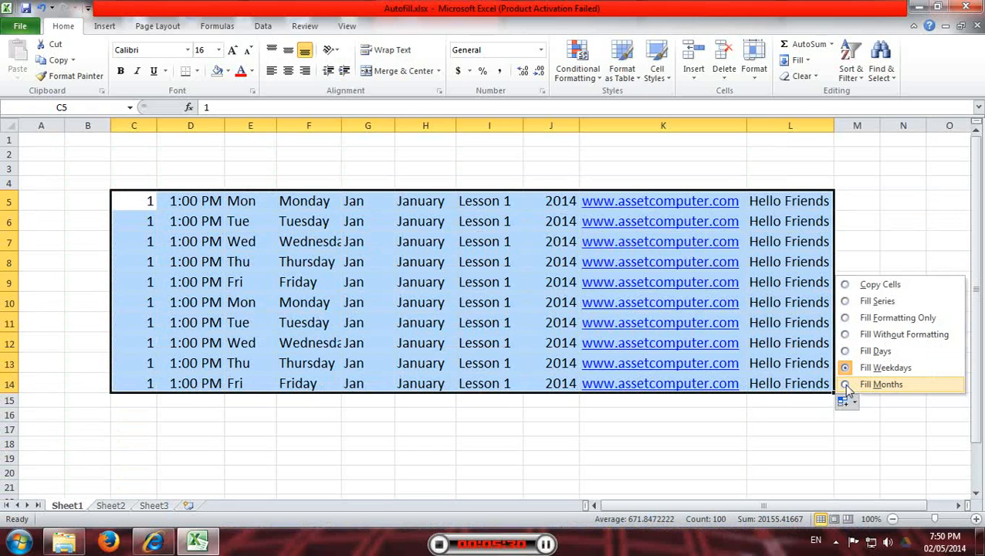
click(887, 385)
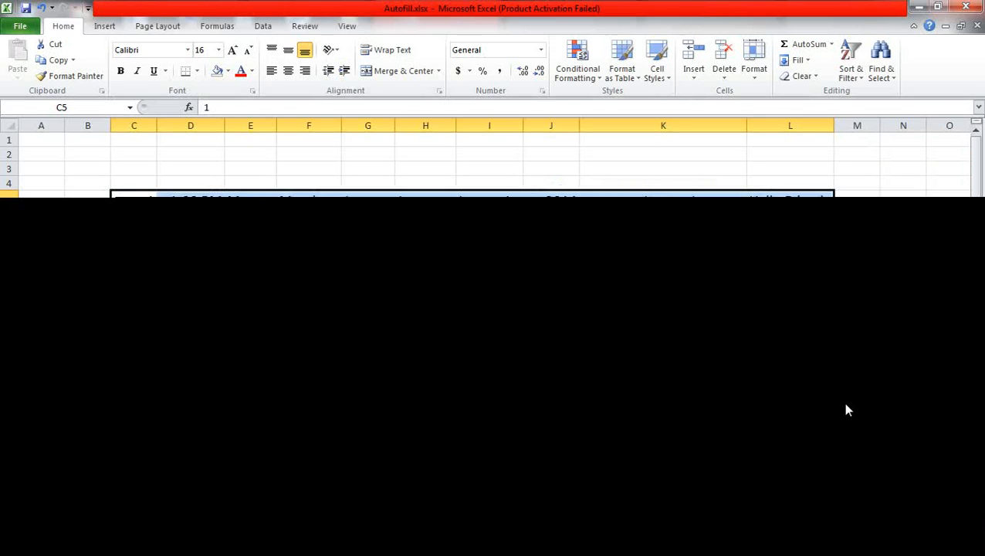
click(844, 402)
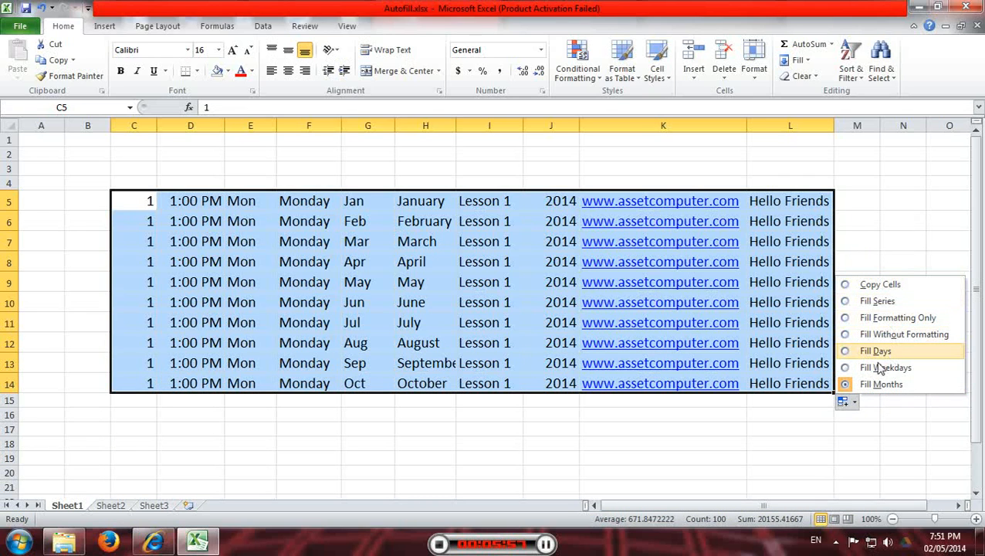
Clear the filled contents below row 5, from C6 through M15.
click(349, 308)
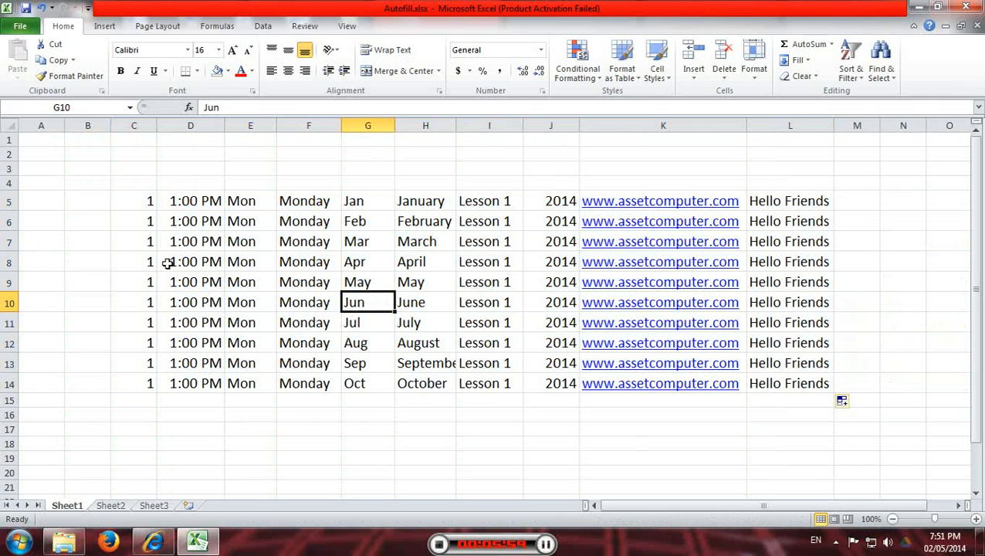
drag(136, 221, 854, 395)
key(Delete)
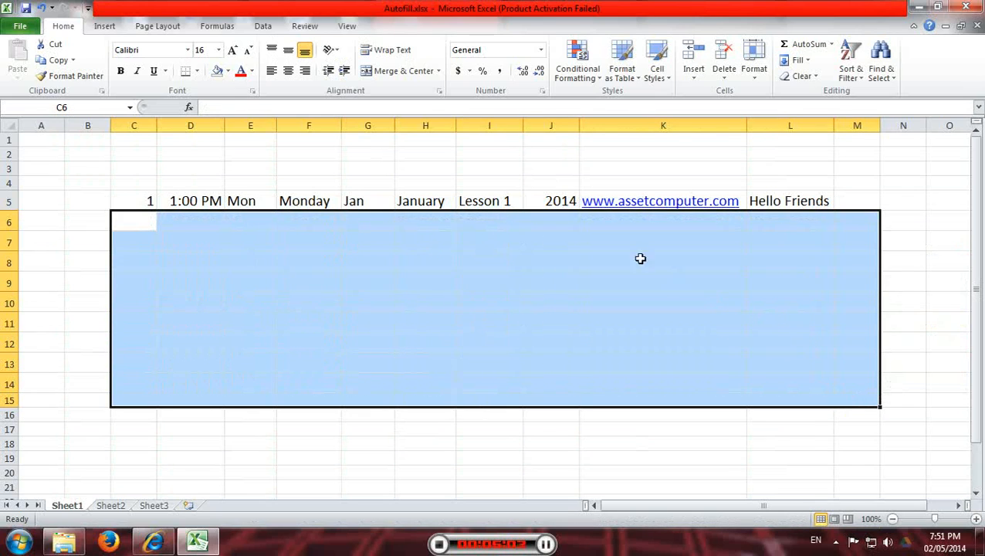
Copy the row 5 entries C5:L5 and paste them into row 6 starting at C6.
click(395, 202)
drag(145, 203, 824, 202)
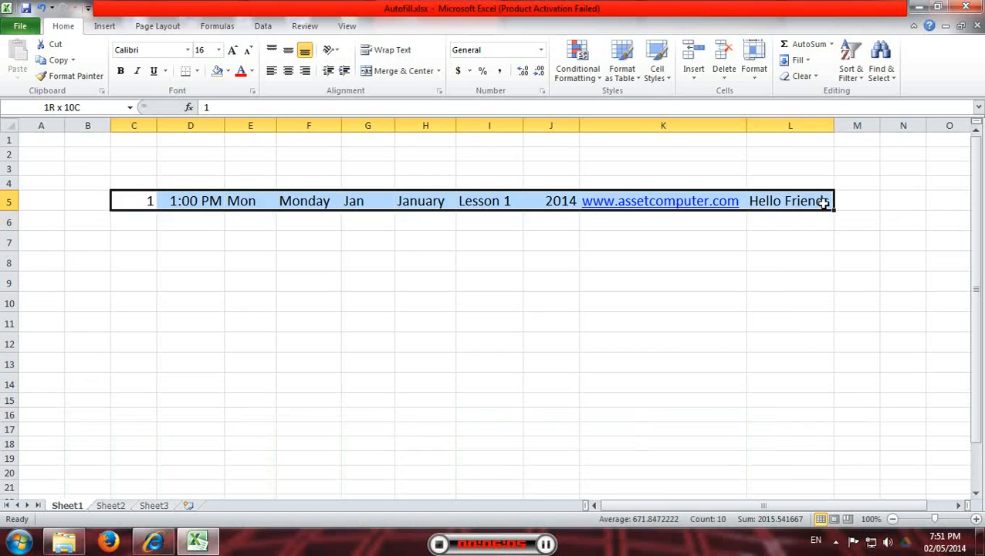
key(ctrl+c)
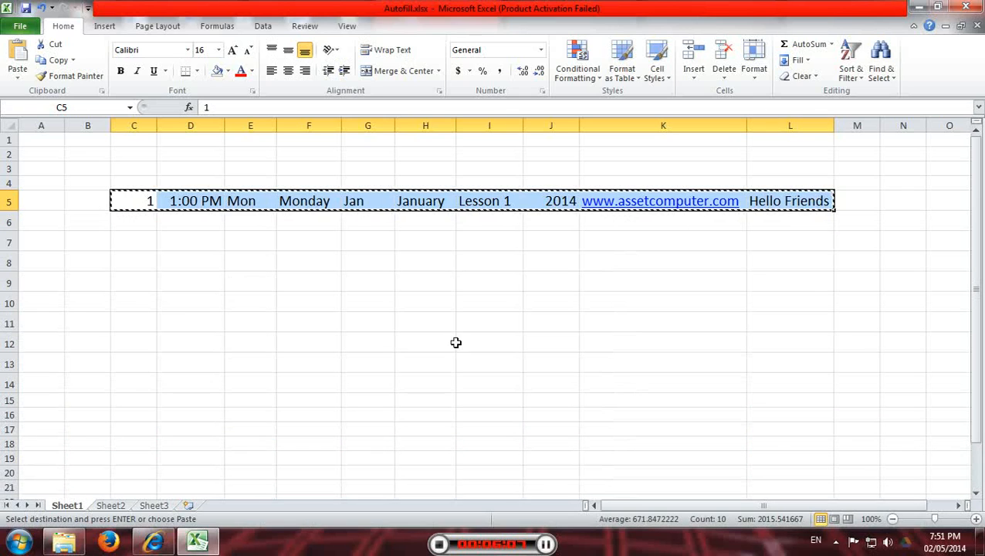
click(136, 221)
key(Return)
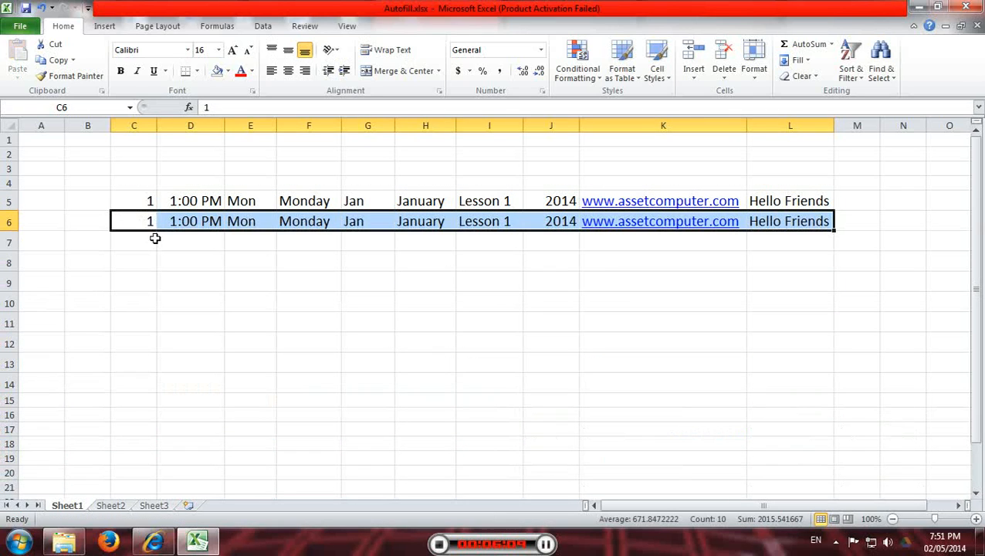
Change the number in C6 to 3.
click(139, 220)
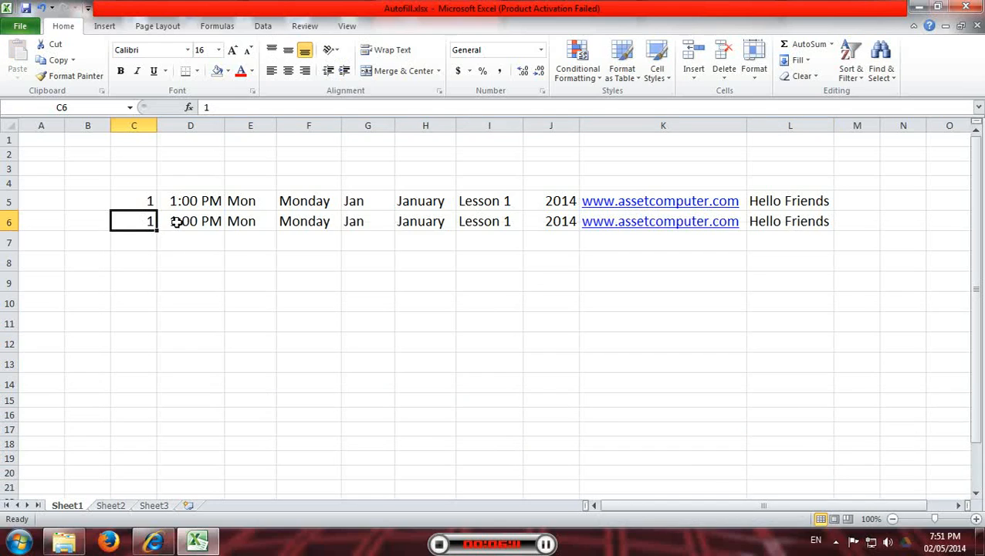
text(3)
click(150, 281)
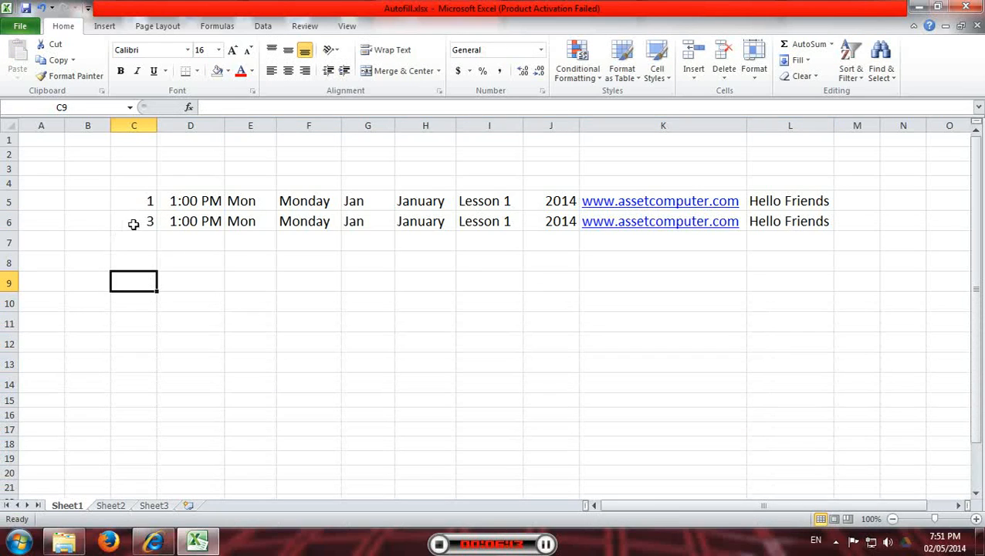
Shade the row 6 cells C6:L6 with a light blue theme fill color.
drag(134, 223, 796, 222)
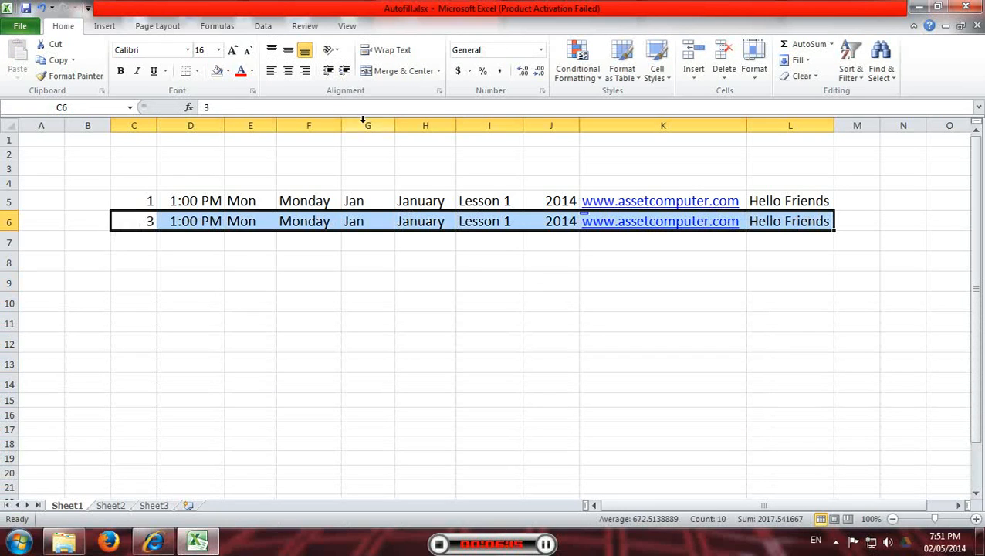
click(229, 70)
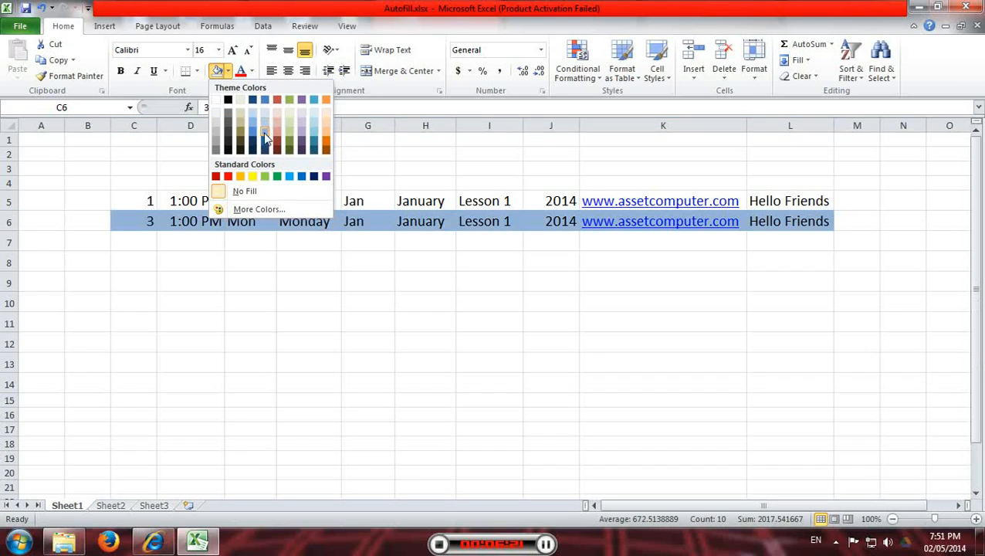
click(263, 127)
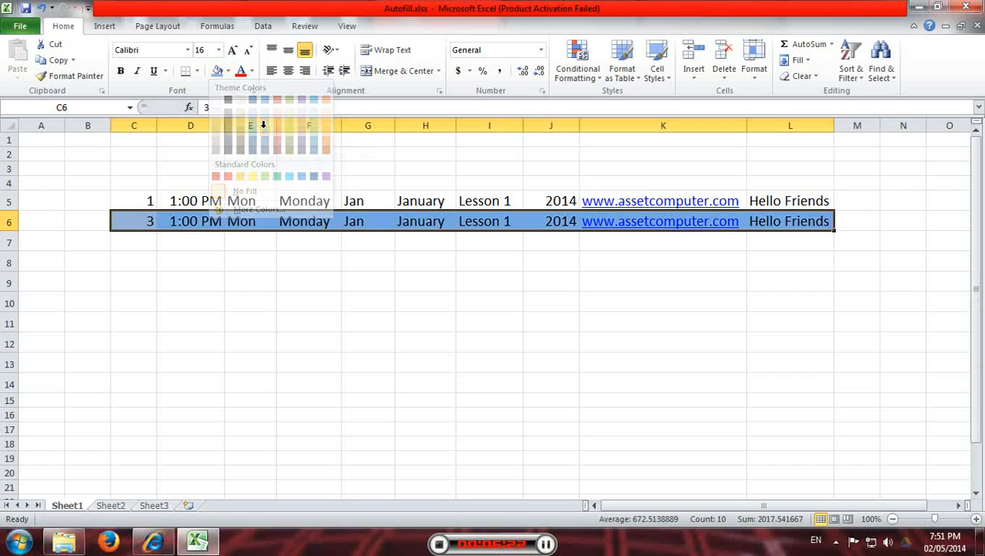
click(214, 290)
AutoFill the two-row pattern C5:L6 down through row 13, continuing the number sequence and alternating shading.
drag(139, 203, 779, 213)
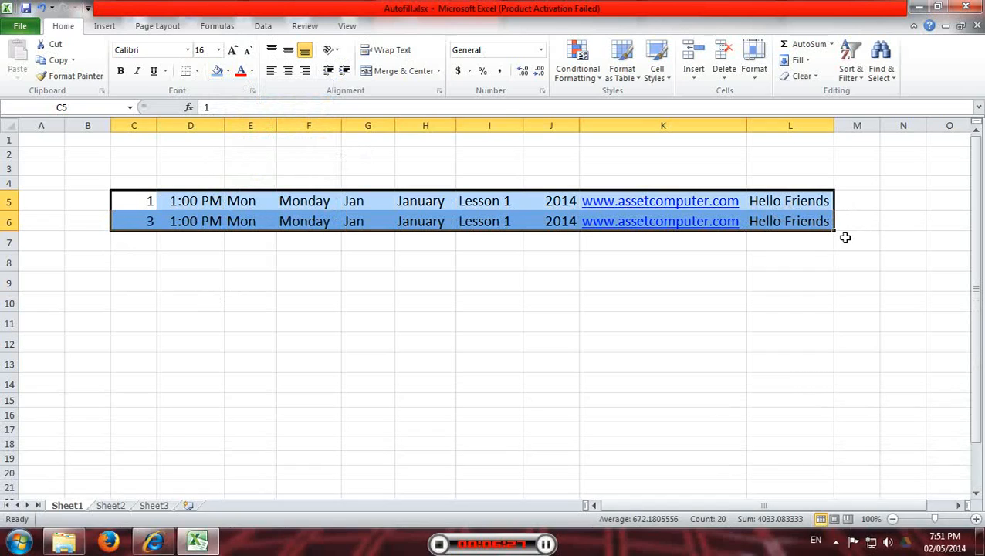
drag(835, 232, 838, 374)
click(894, 246)
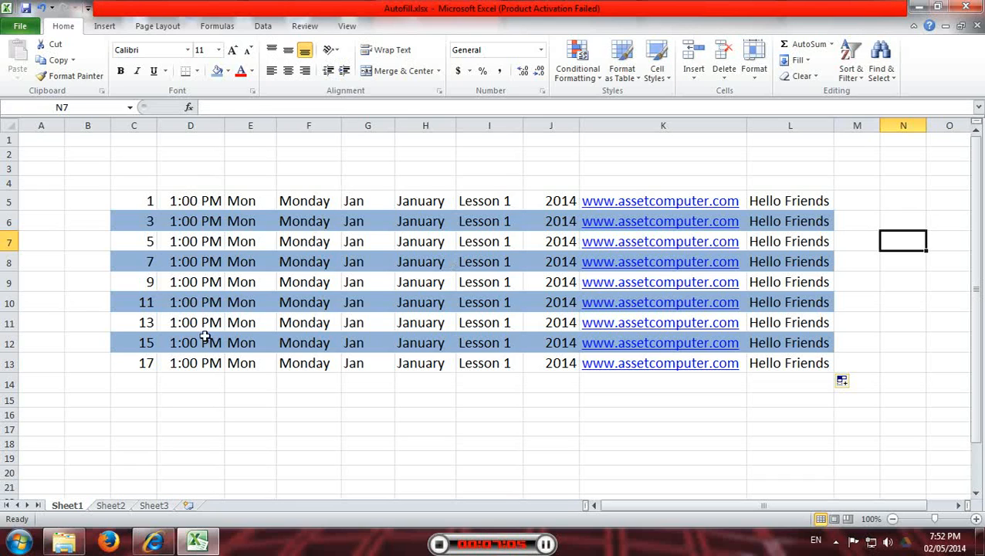
Change the AutoFill option for the filled block C5:L13 to Fill Formatting Only.
drag(136, 195, 775, 356)
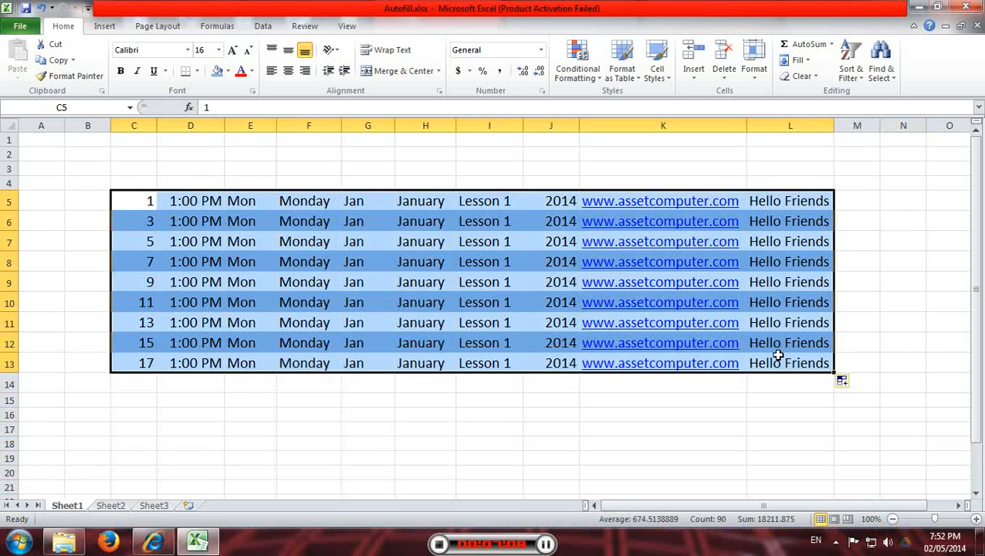
click(849, 381)
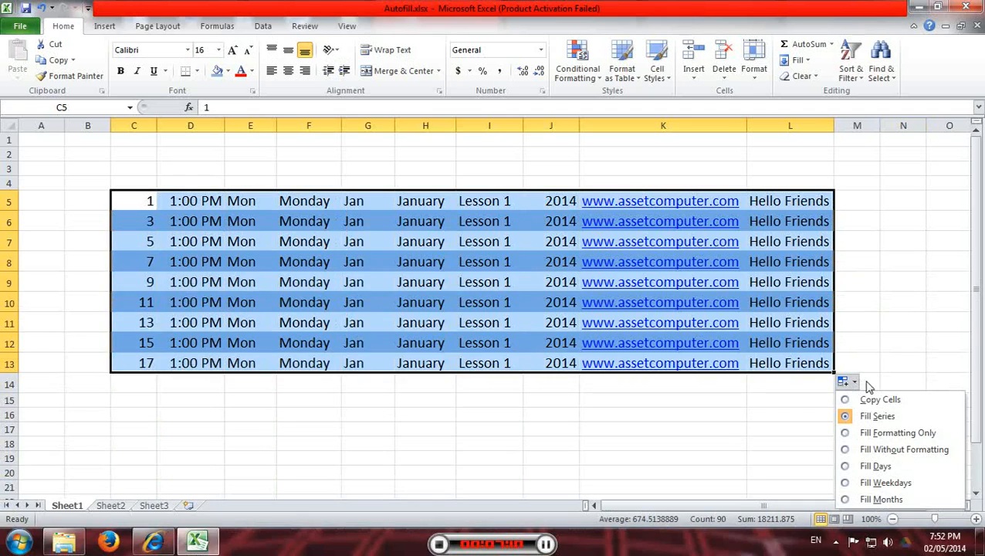
click(857, 434)
click(707, 455)
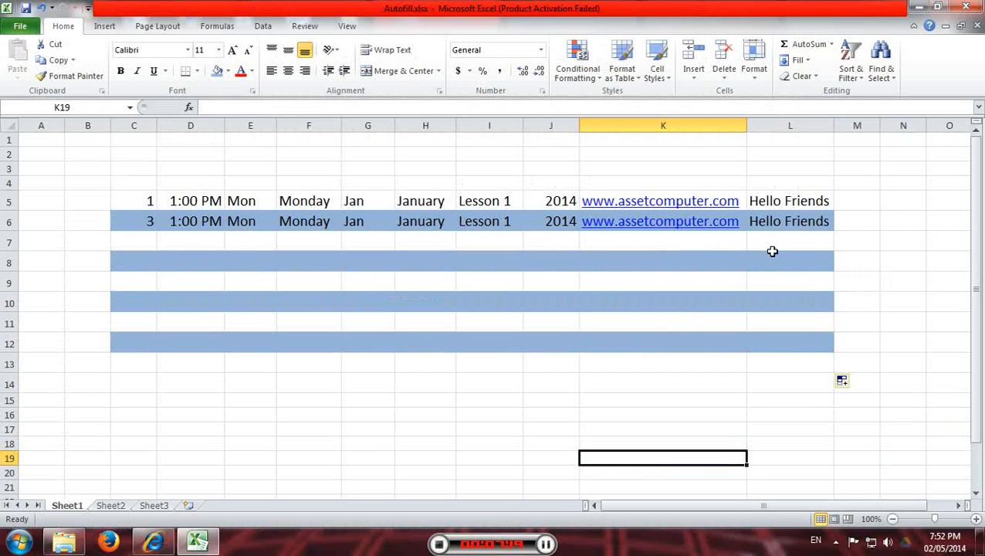
Switch the AutoFill option of the same block back to Fill Series.
click(850, 385)
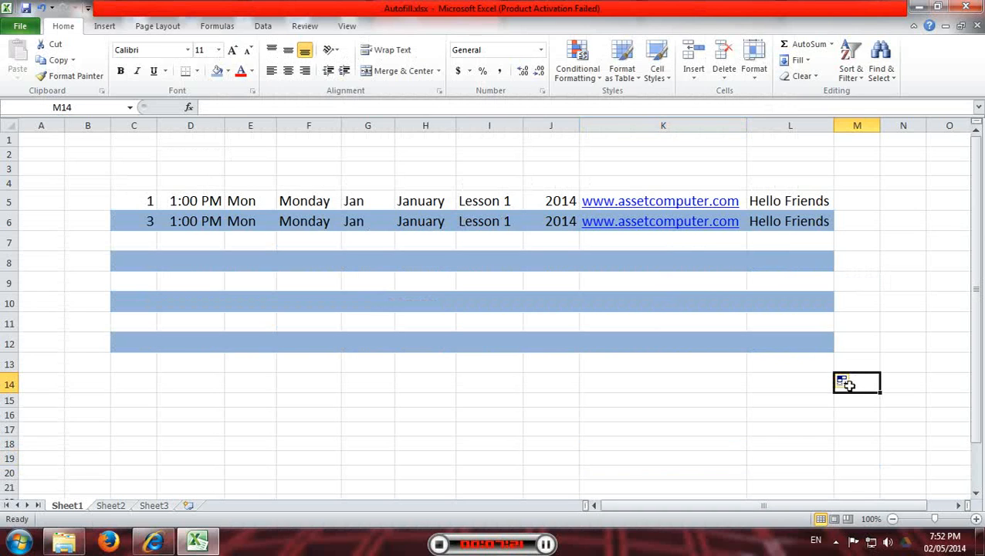
click(847, 383)
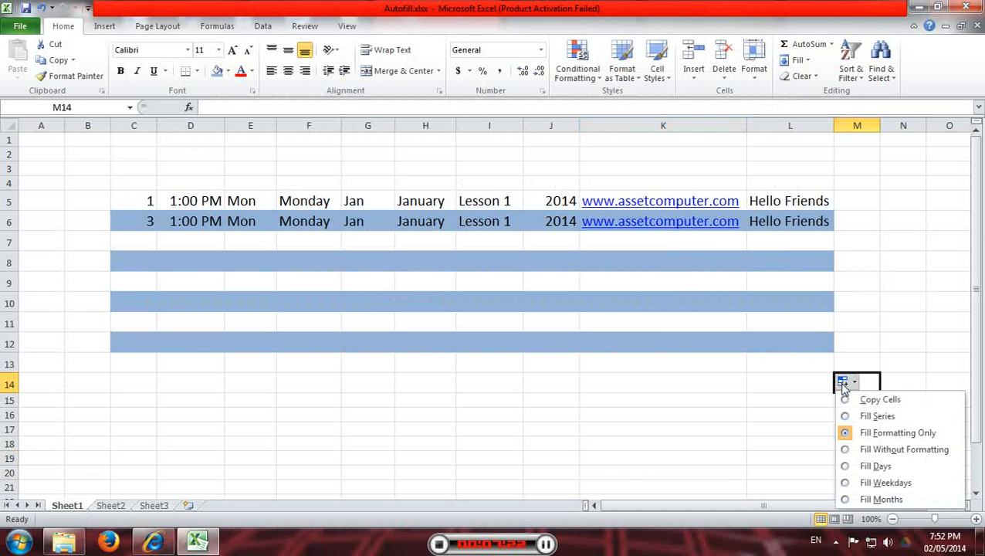
click(877, 416)
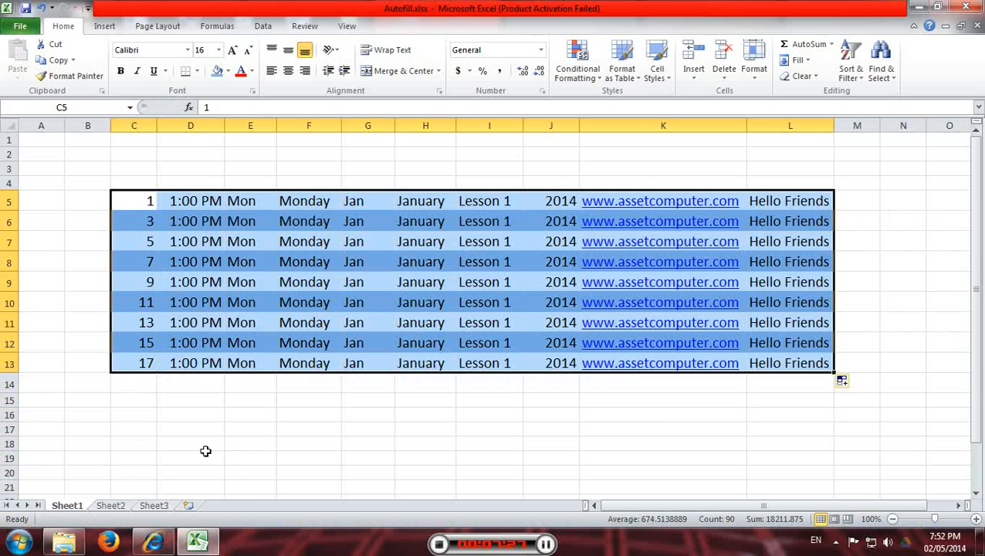
click(231, 450)
Clear the contents of C6:L13 and remove their shading with No Fill.
drag(145, 224, 806, 366)
key(Delete)
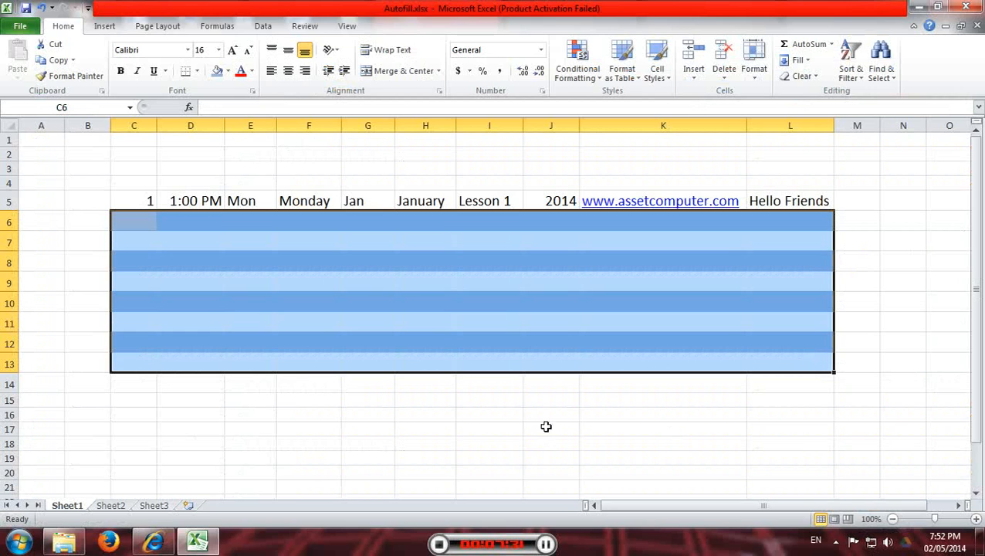
click(228, 71)
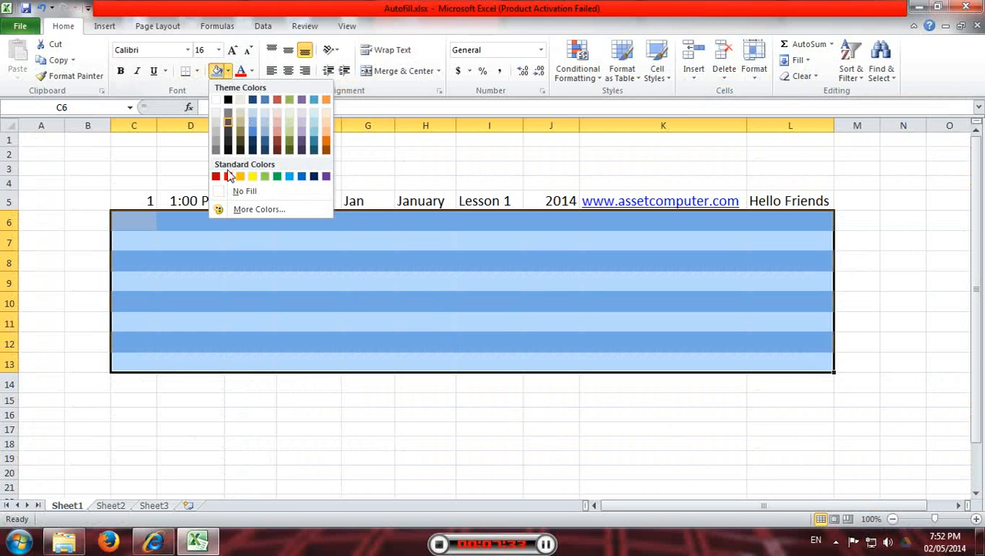
click(239, 191)
click(134, 218)
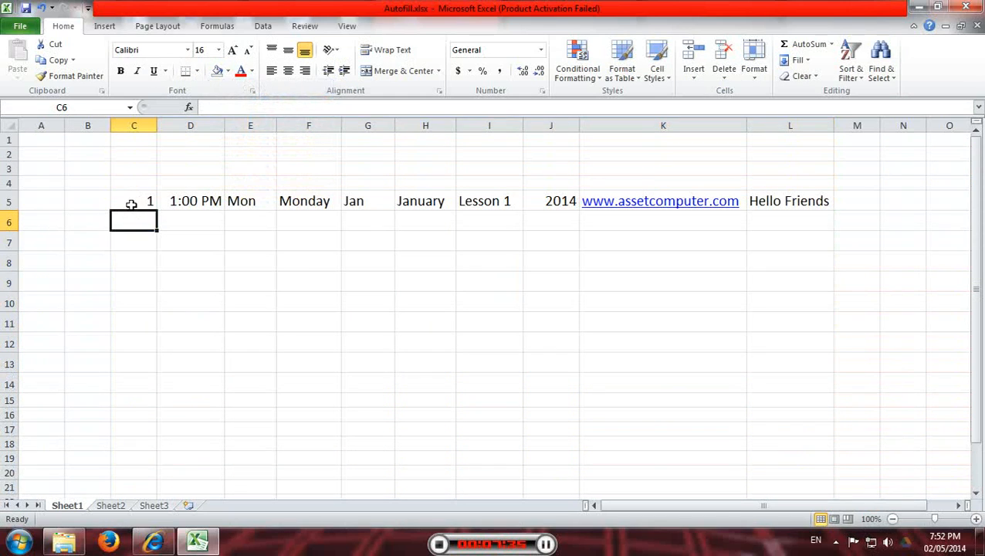
Fill the row 5 entries down through C5:L12 with the Fill Down command, and delete the copies below row 5.
drag(131, 204, 728, 325)
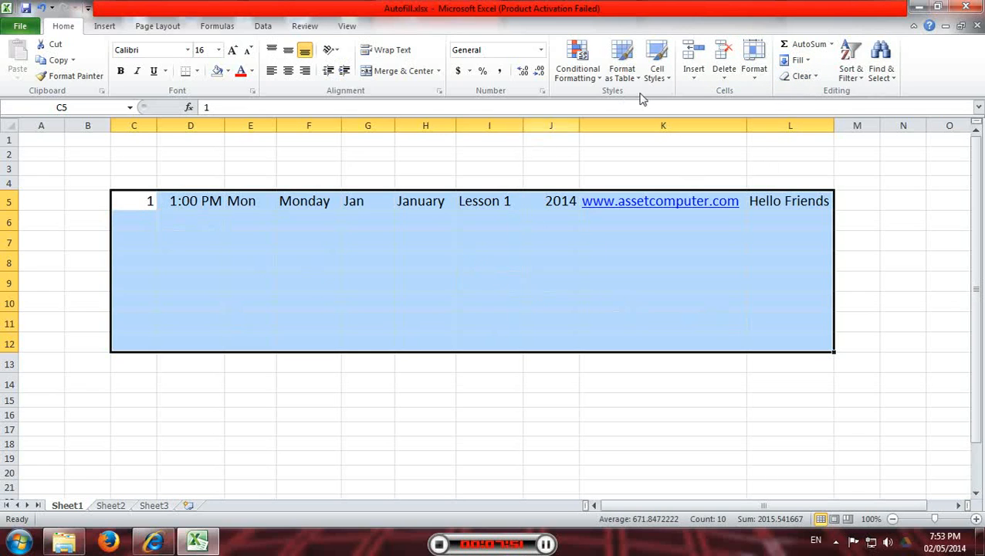
click(800, 60)
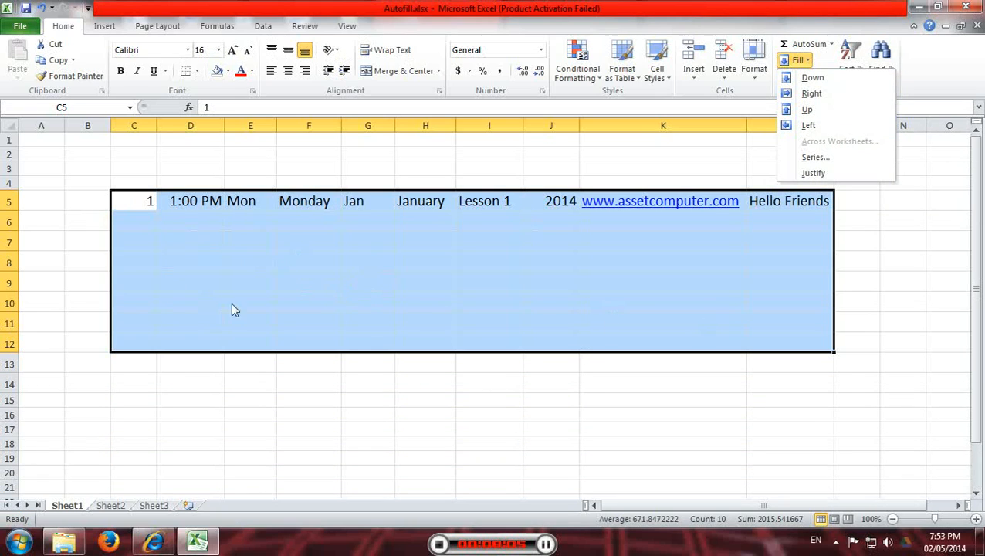
click(811, 80)
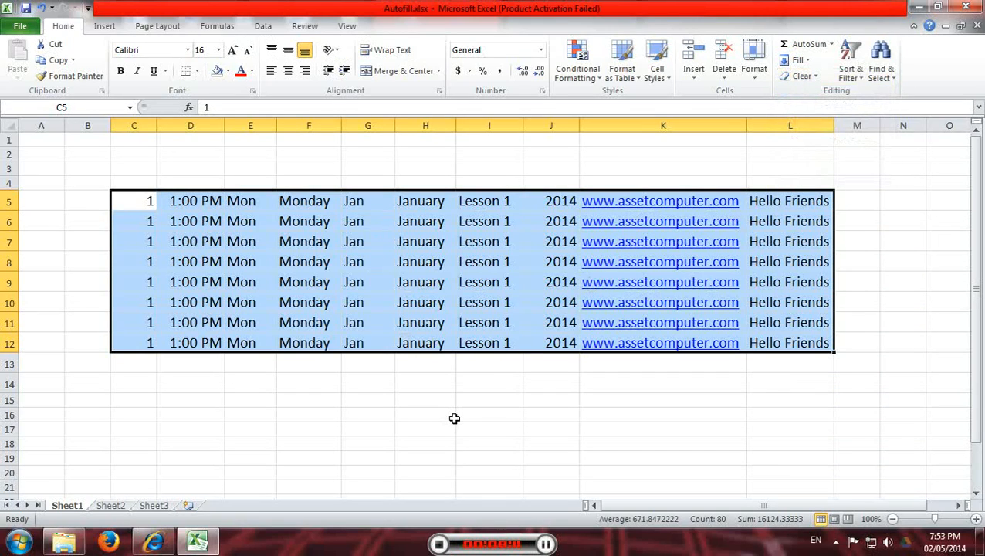
drag(133, 219, 796, 395)
key(Delete)
Fill the value in C5 right across C5:L5 with the Fill Right command, and undo it.
drag(134, 202, 733, 202)
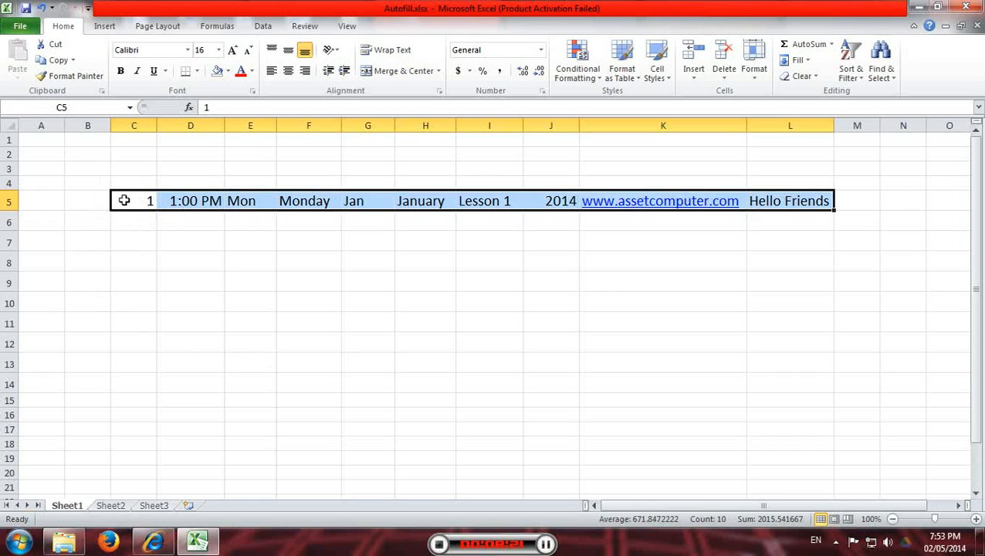
click(809, 61)
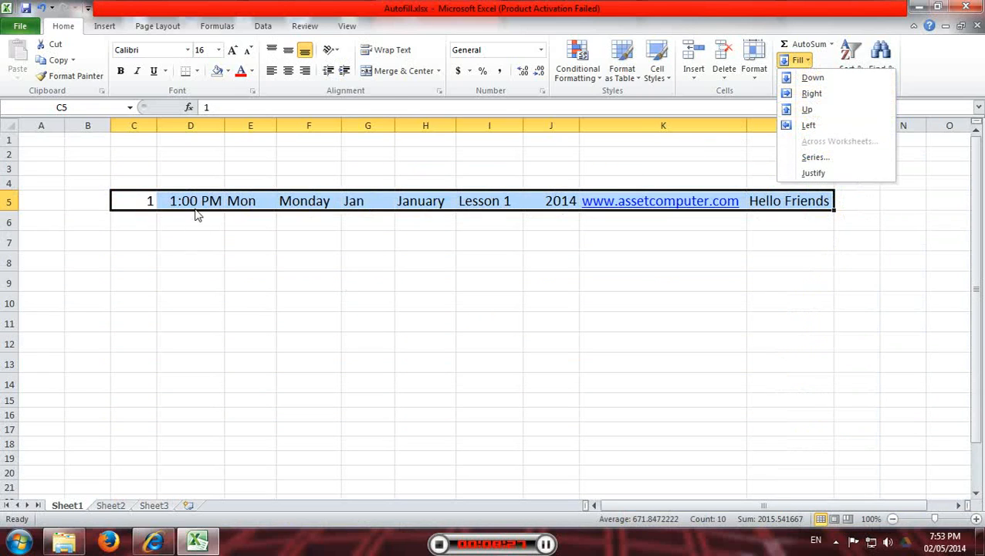
click(830, 93)
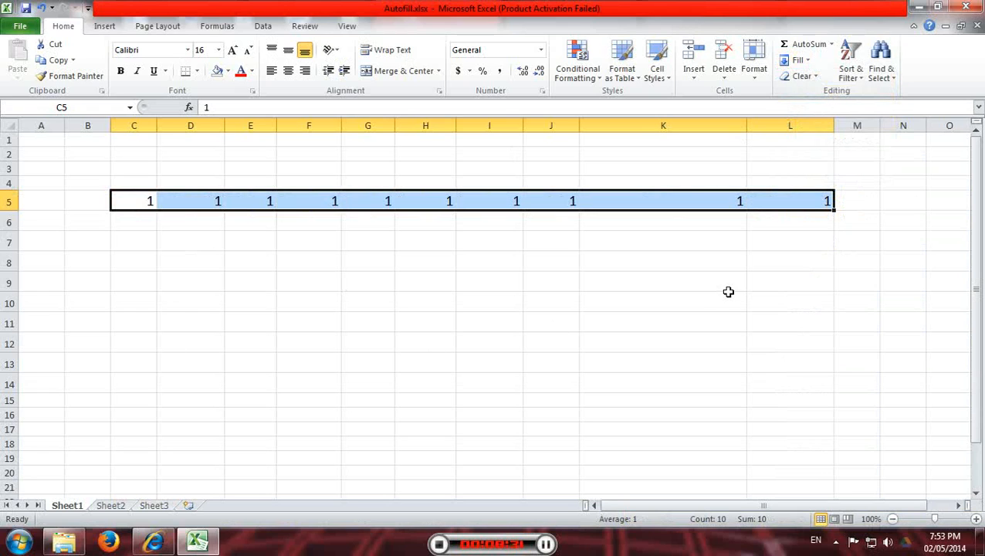
key(ctrl+z)
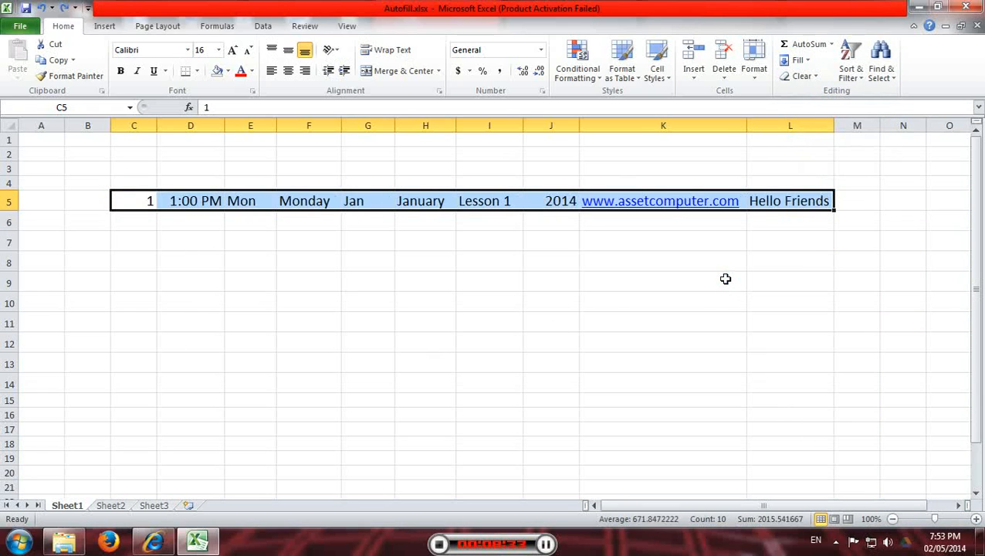
Fill the L5 text left across the row to C5 with the Fill Left command, and undo it.
click(726, 279)
drag(809, 201, 155, 200)
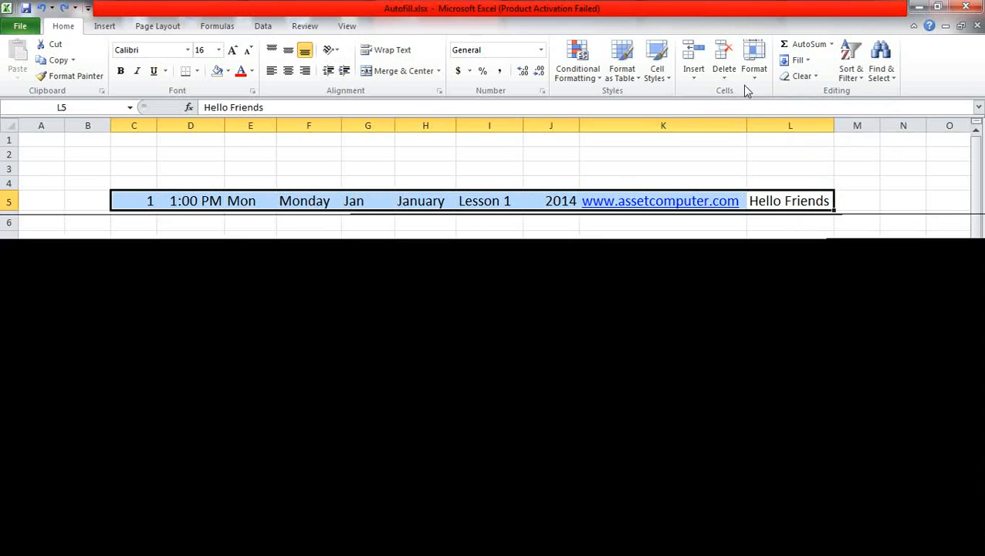
click(795, 59)
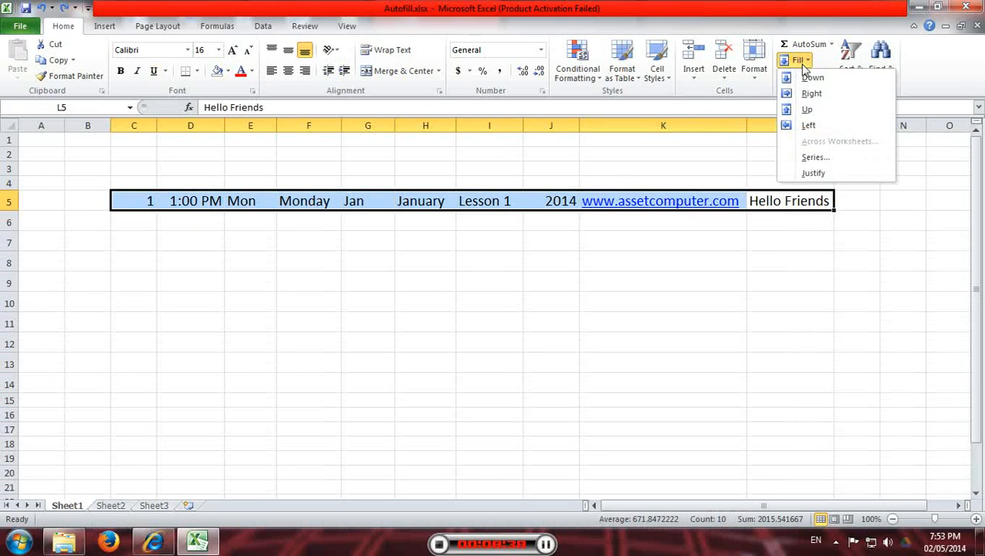
click(809, 127)
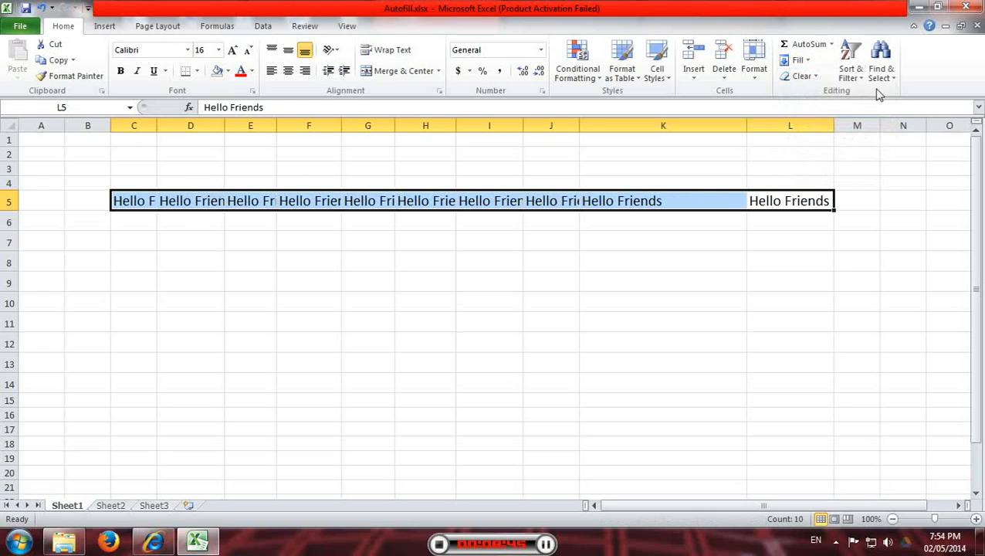
click(796, 61)
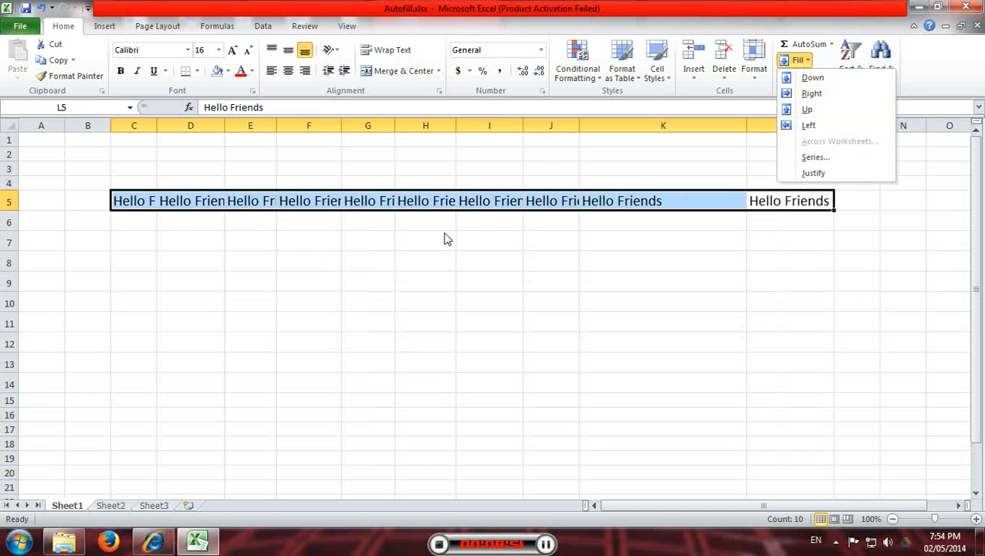
key(Escape)
key(ctrl+z)
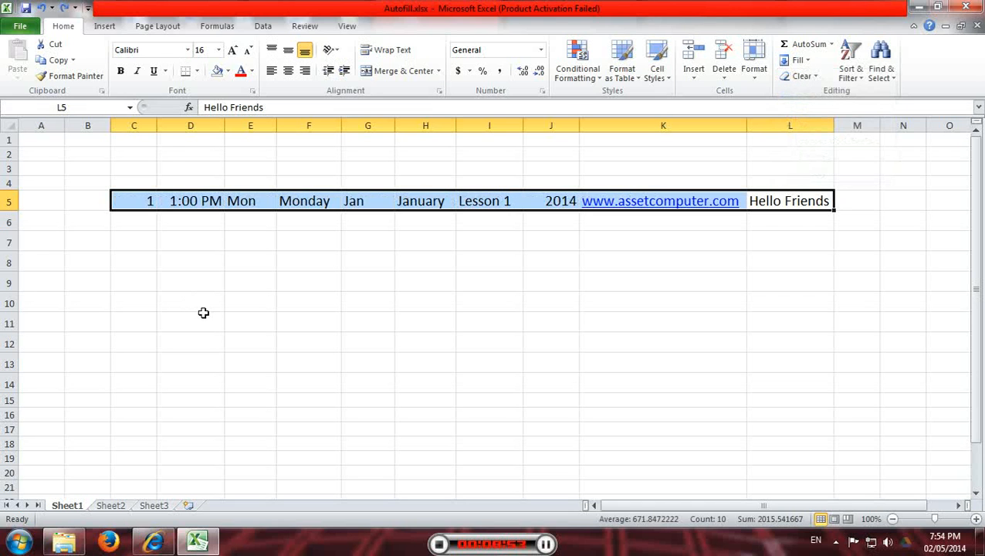
click(356, 322)
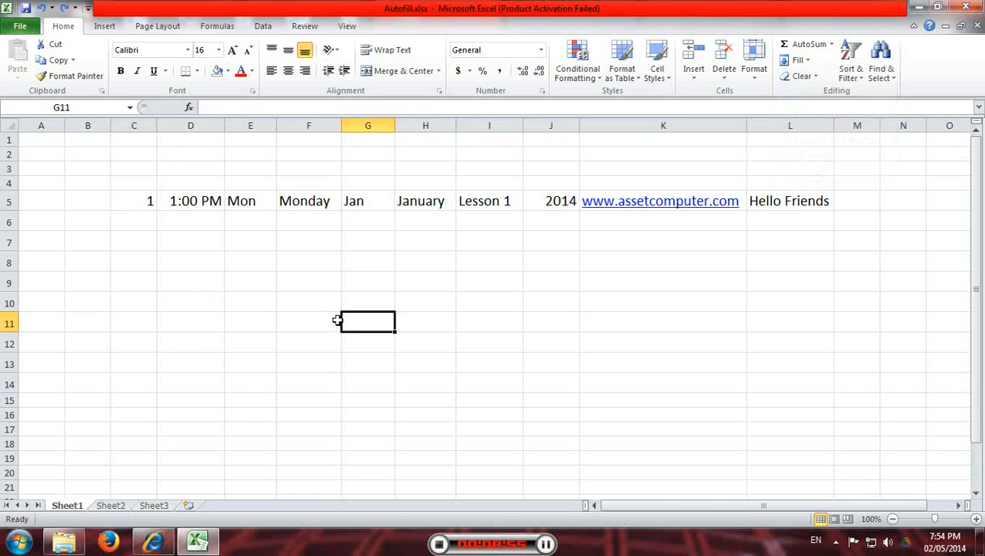
Fill C5:L13 using the Series command, with the series in Columns and the type set to AutoFill.
drag(137, 199, 764, 357)
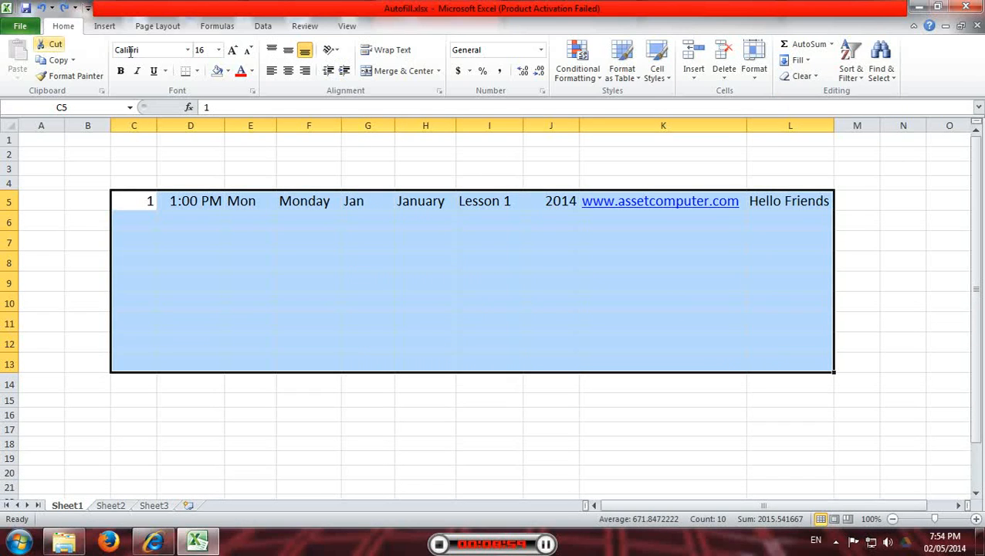
click(805, 61)
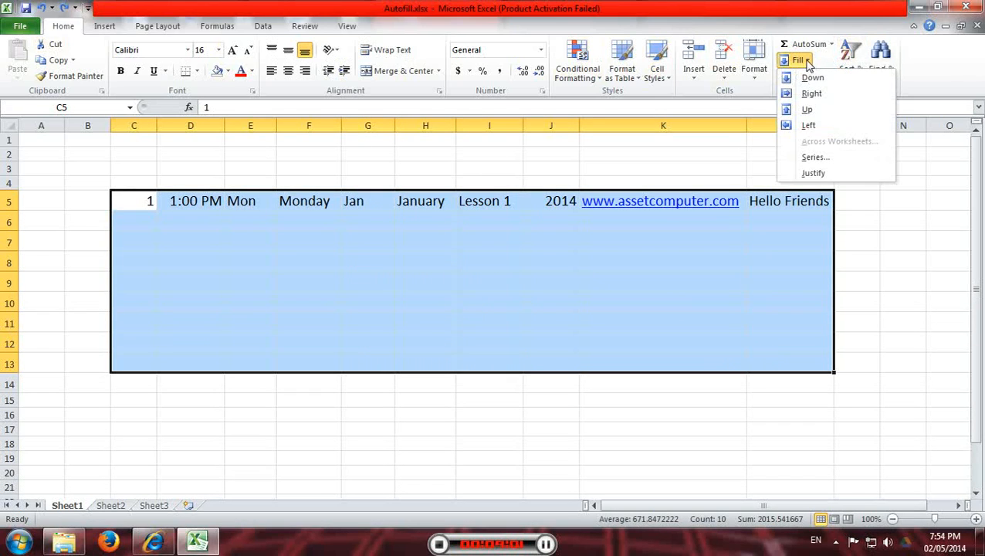
click(813, 158)
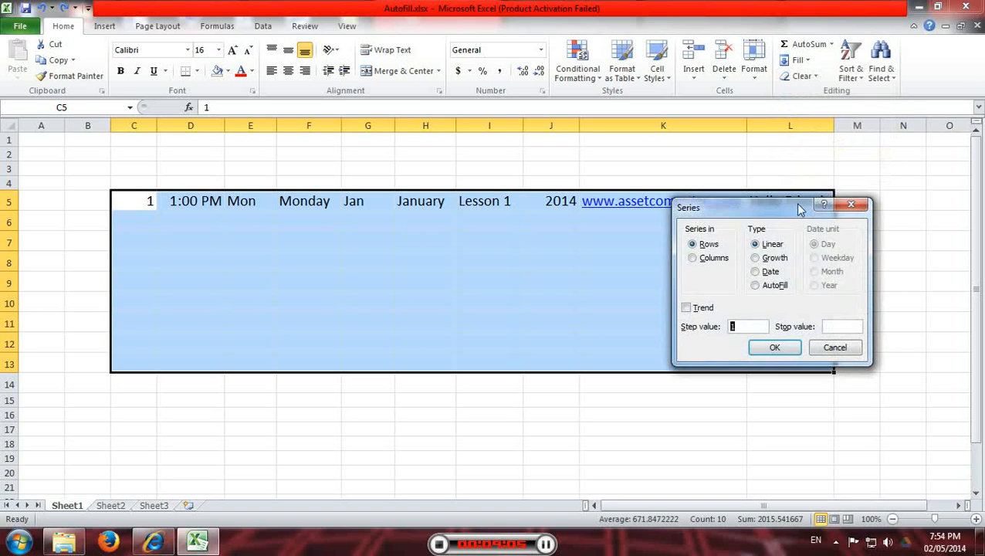
drag(769, 202, 788, 19)
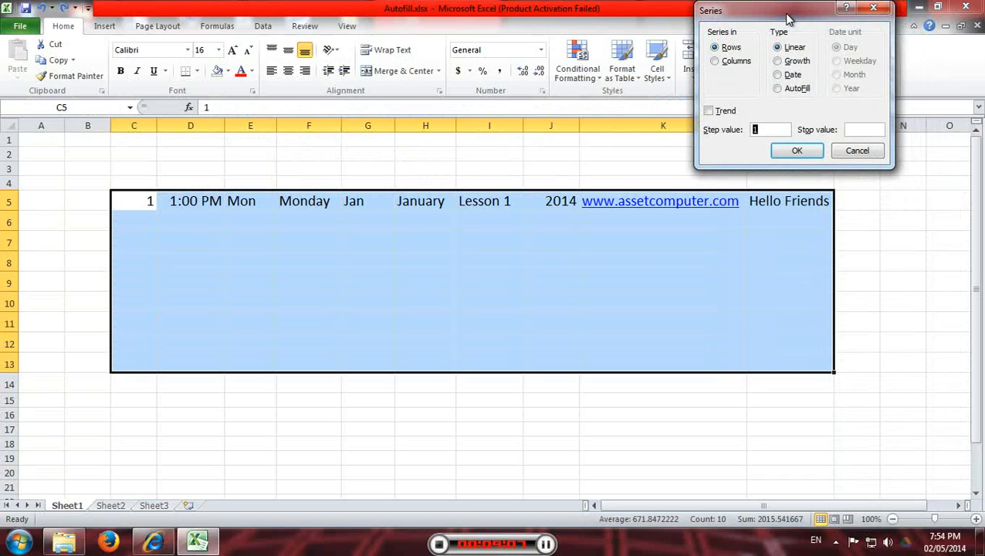
click(729, 63)
click(778, 89)
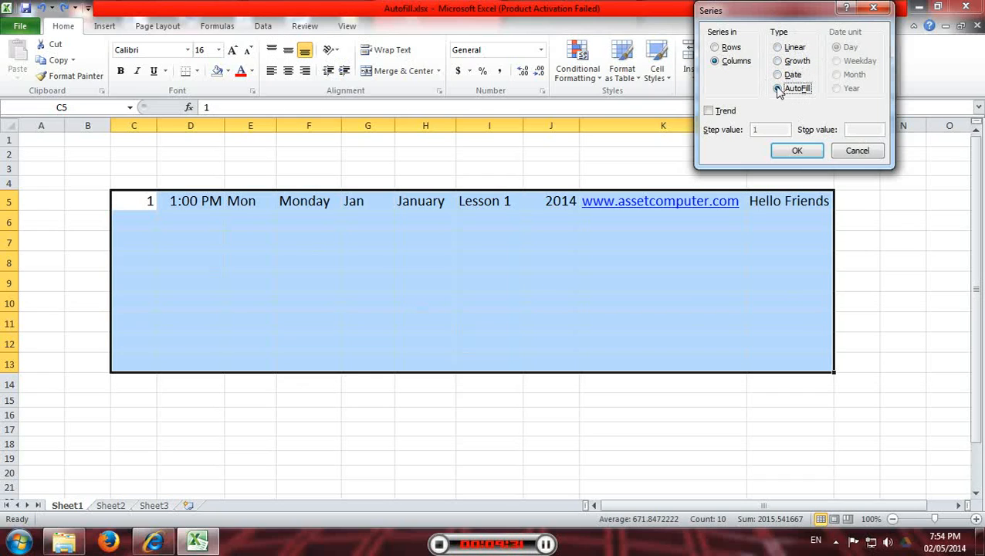
click(795, 151)
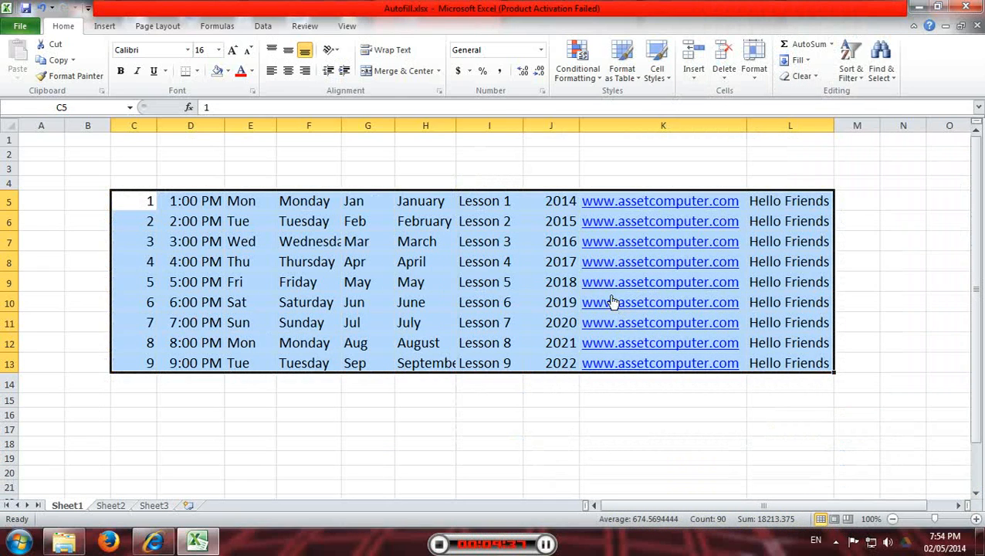
Extend the series in C5:L13 down through row 15 with AutoFill.
click(136, 205)
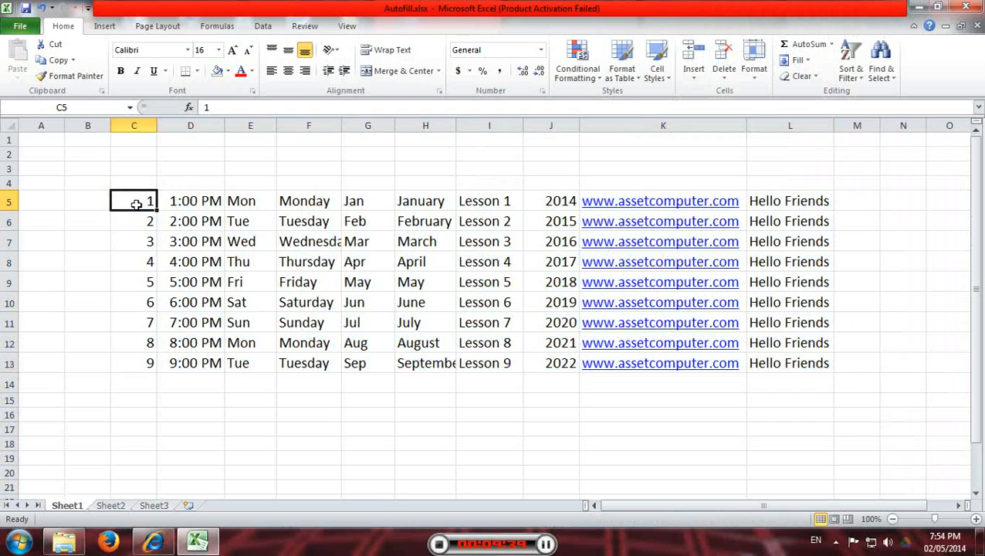
double_click(136, 204)
click(454, 260)
drag(137, 199, 820, 403)
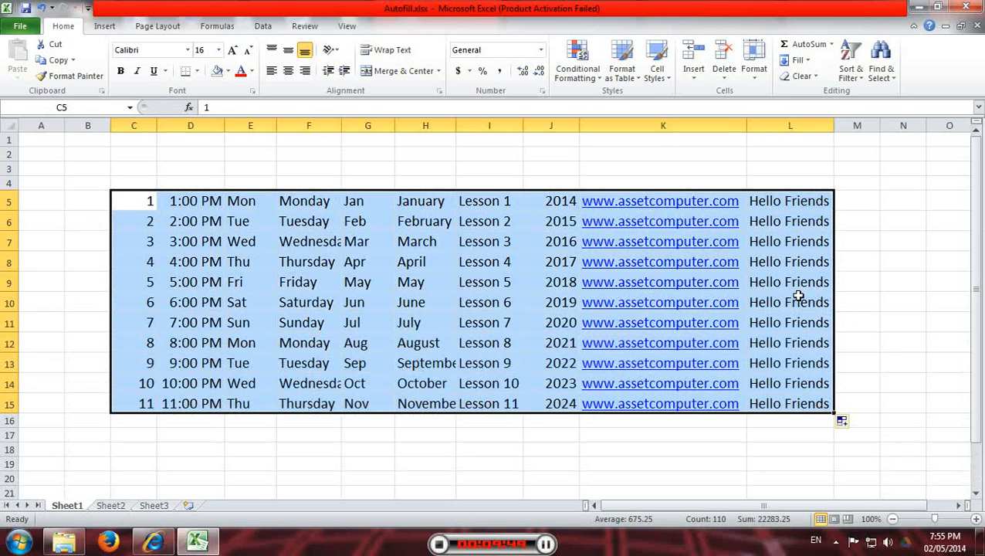